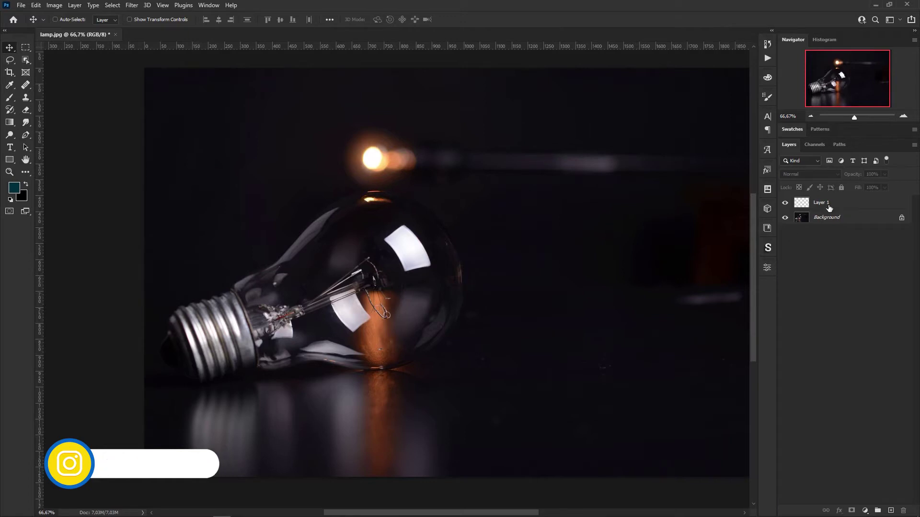
- Select Layer 1 and preview the available layer blend modes without keeping a change
left_click(808, 205)
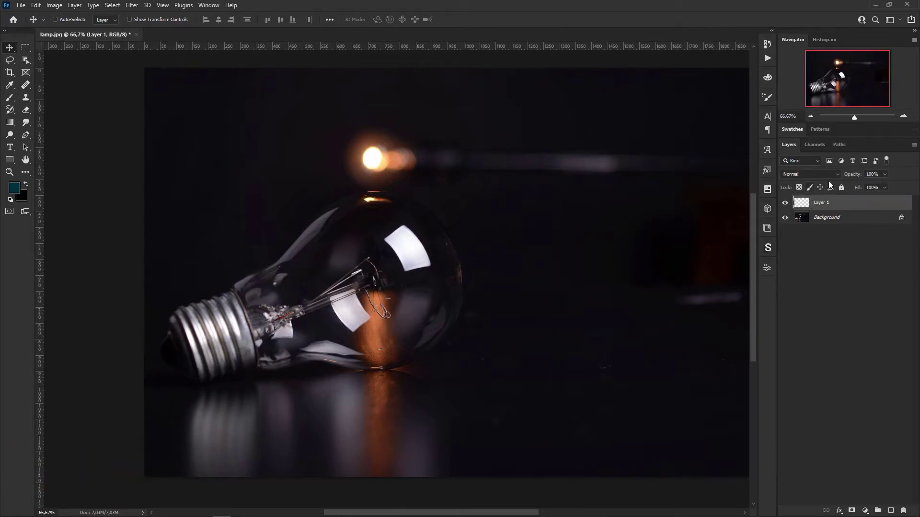
left_click(842, 249)
left_click(841, 206)
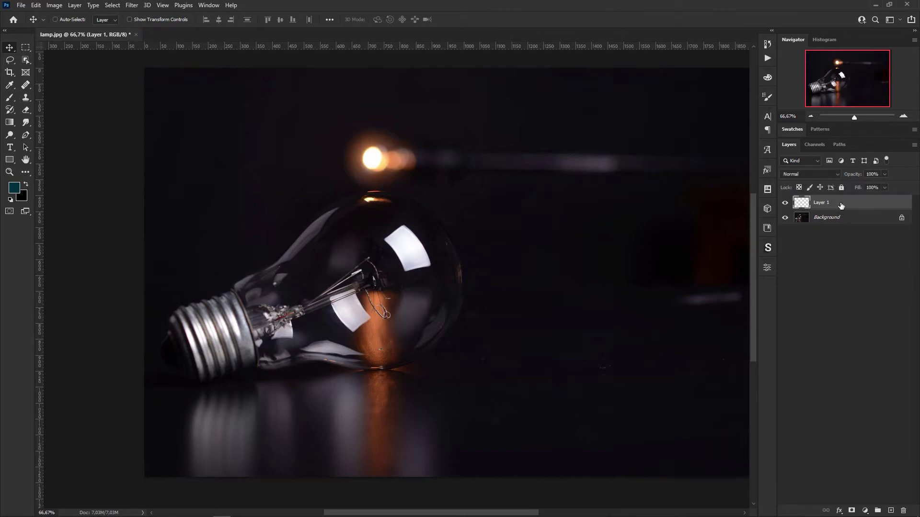
left_click(839, 175)
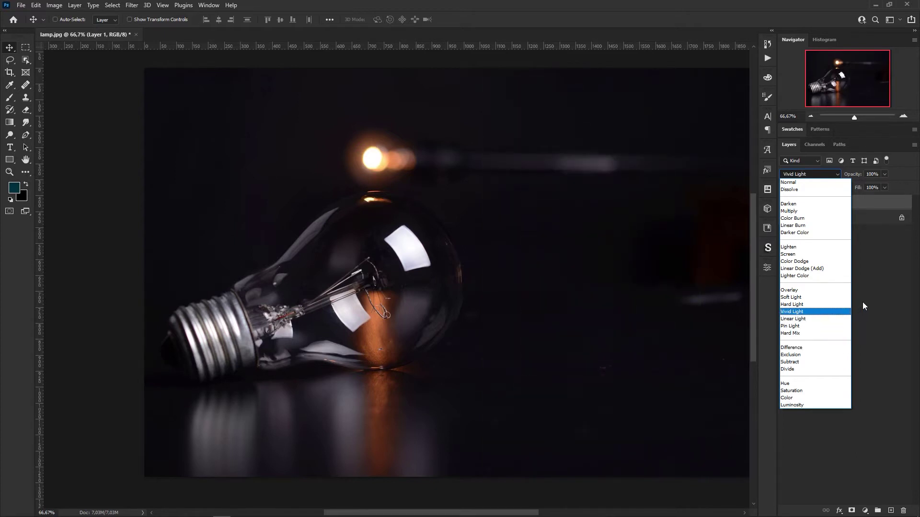
left_click(872, 278)
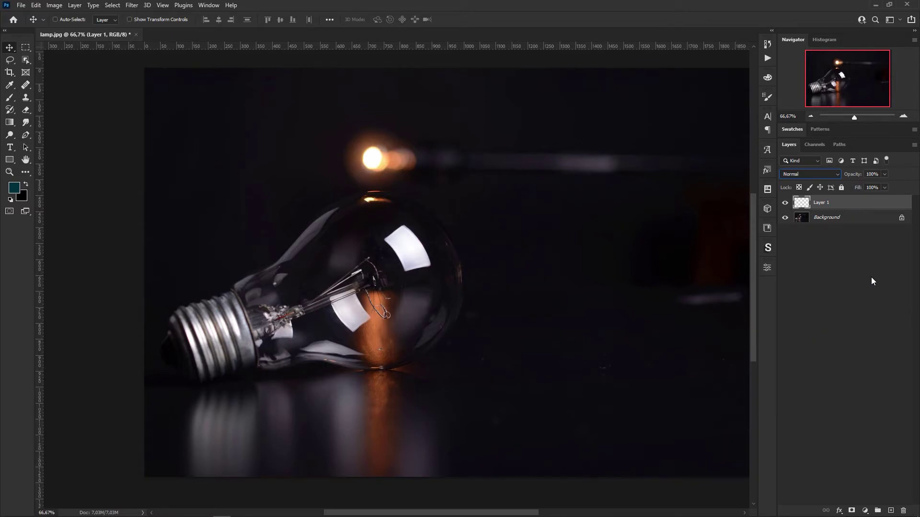
left_click(804, 271)
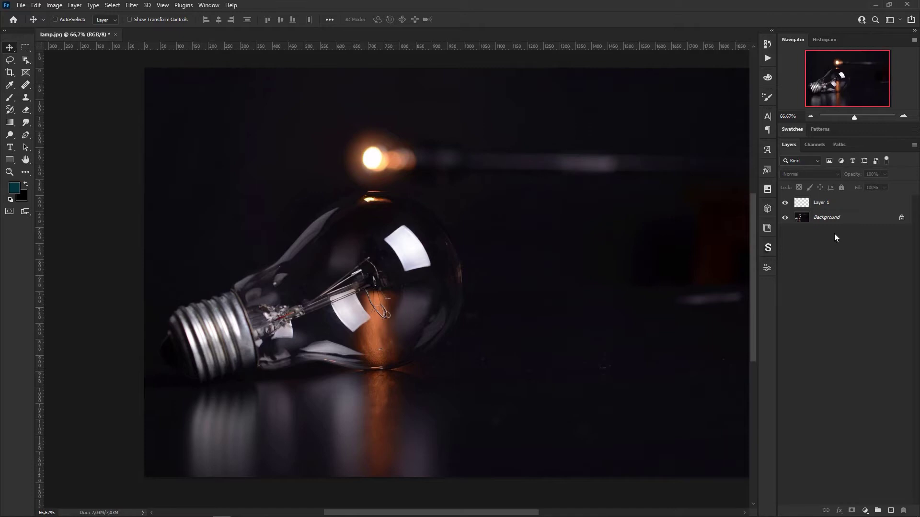
left_click(853, 206)
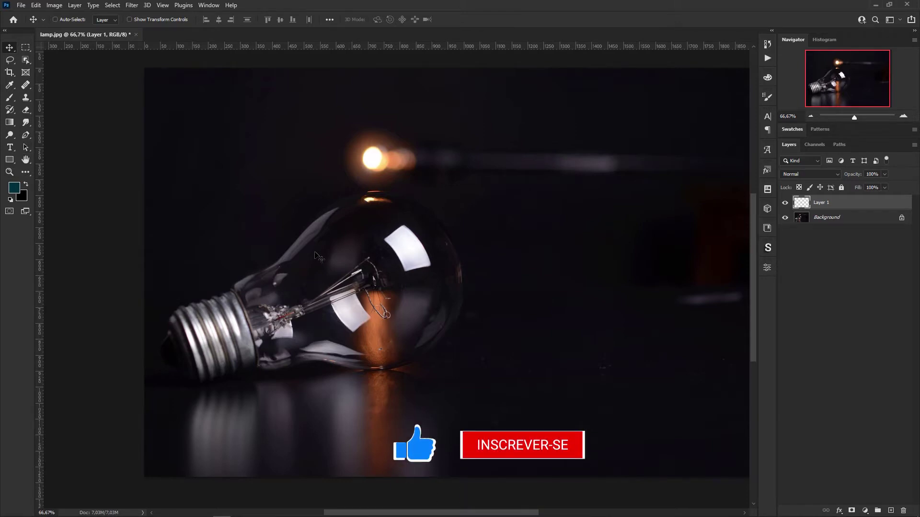
- Activate the Brush tool with a soft round tip at 0% hardness
key("b")
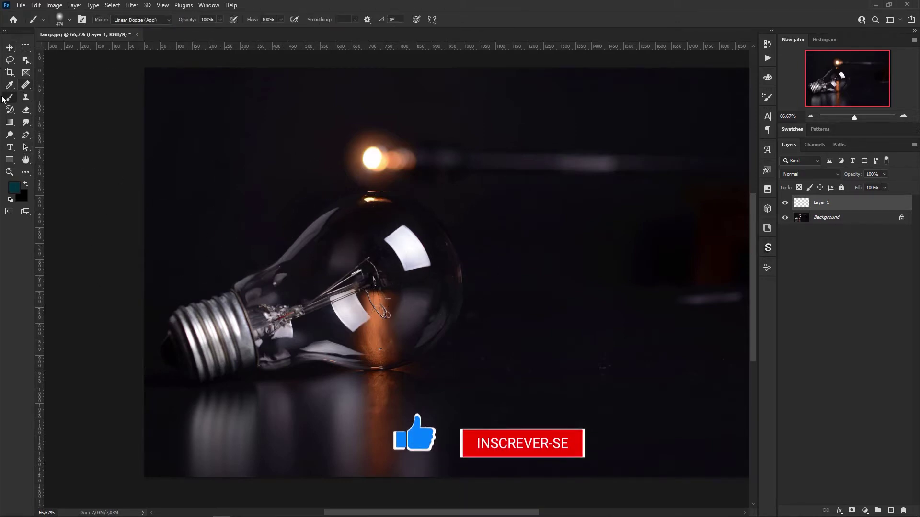
right_click(7, 101)
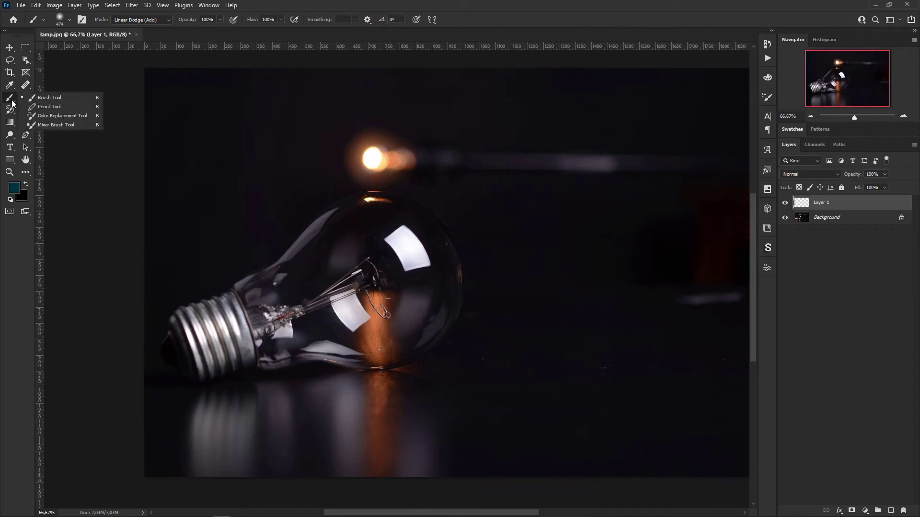
left_click(62, 98)
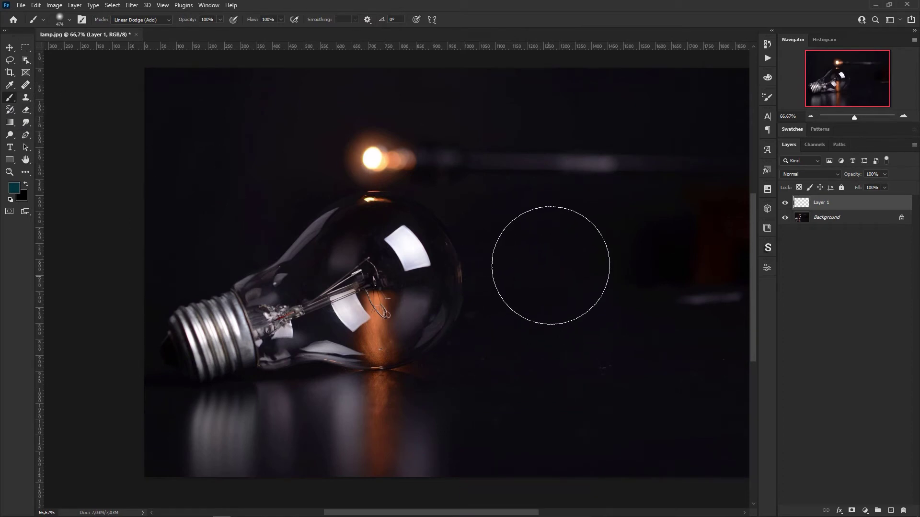
right_click(457, 222)
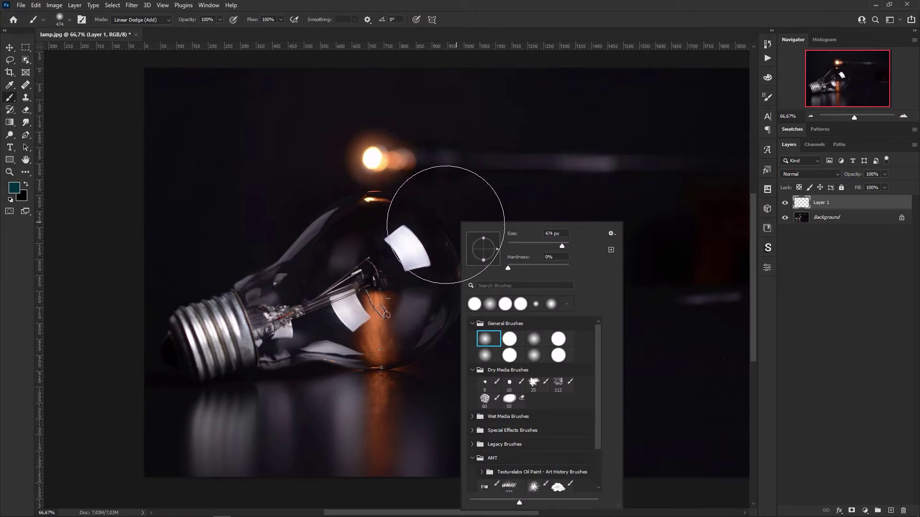
mouse_move(508, 268)
left_mouse_down()
mouse_move(553, 267)
mouse_move(503, 267)
left_mouse_up()
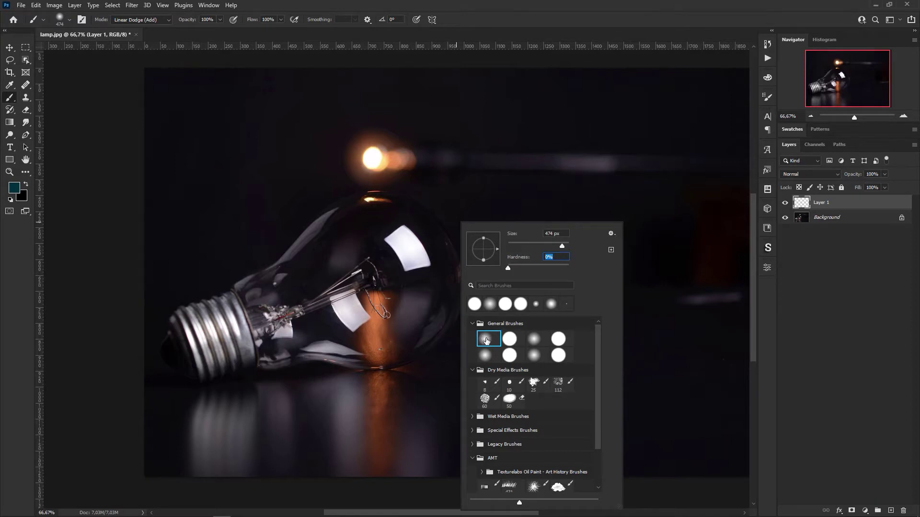
left_click(547, 42)
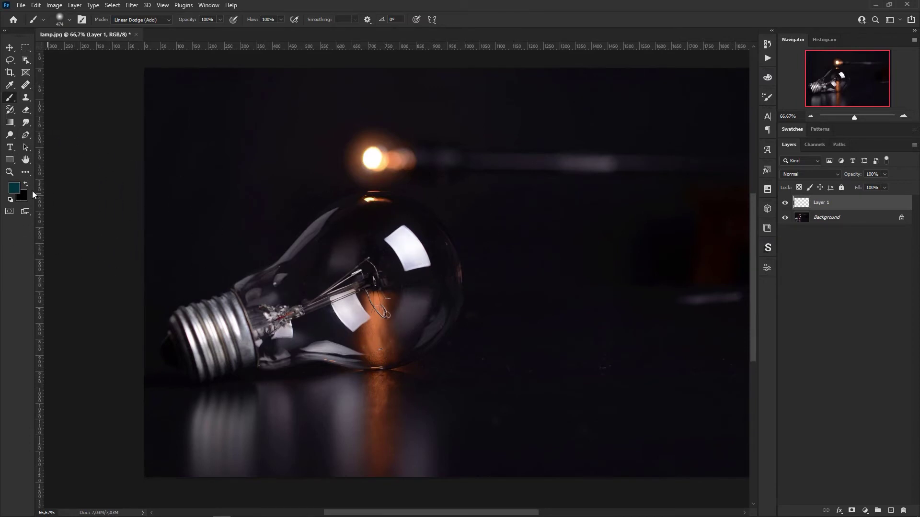
- Set the foreground color to a pale yellow sampled from the edge of the match flame
left_click(14, 187)
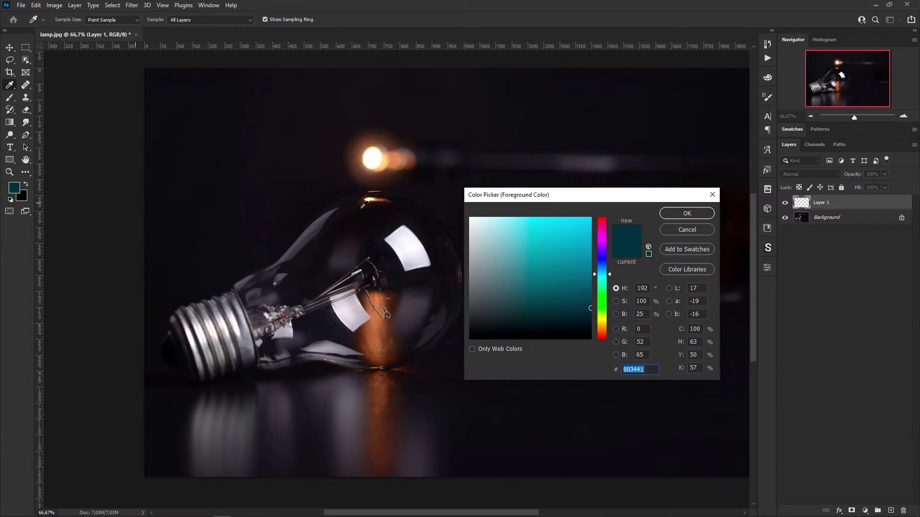
left_click_drag(609, 274, 606, 303)
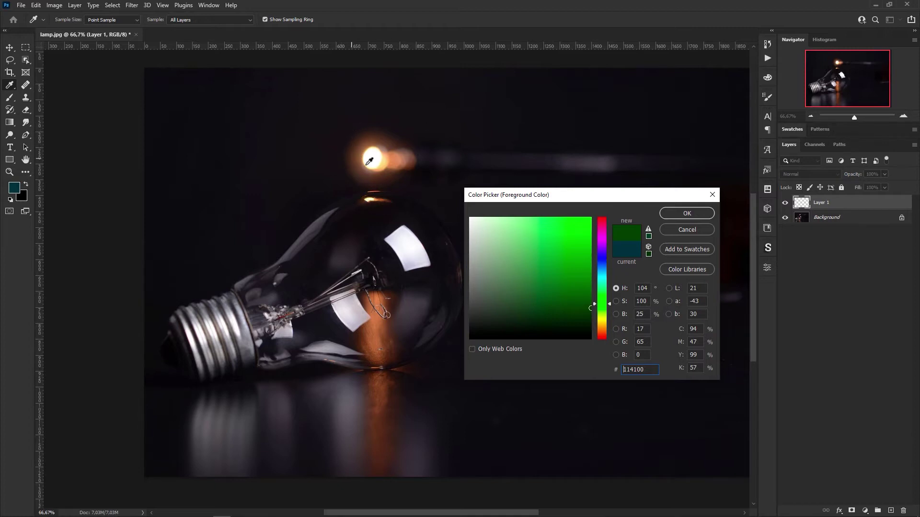
left_click(386, 160)
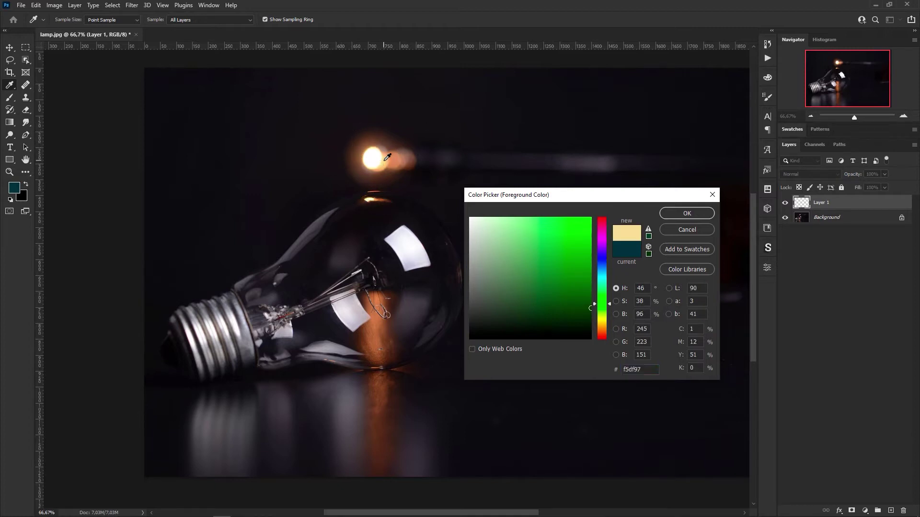
left_click(698, 215)
key("b")
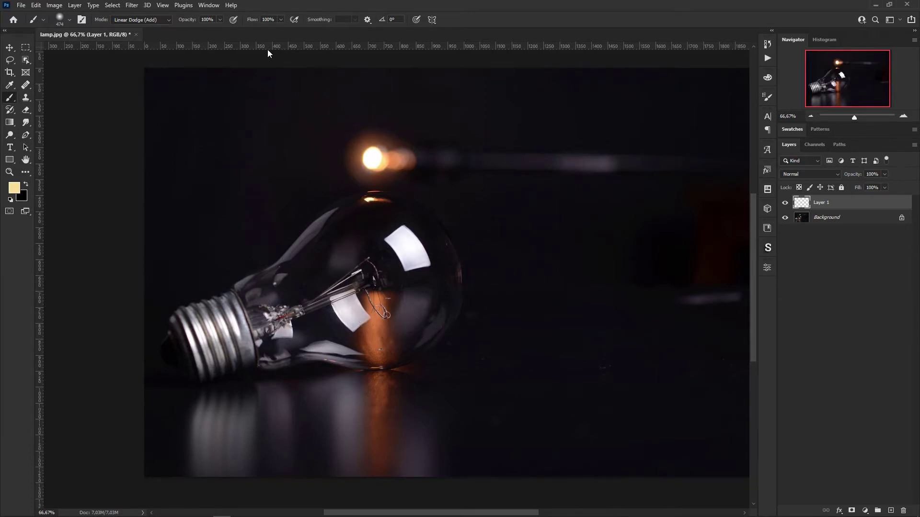
- Set the brush mode to Normal, paint one soft glow over the bulb's filament on Layer 1, and compare with the layer hidden
left_click(140, 20)
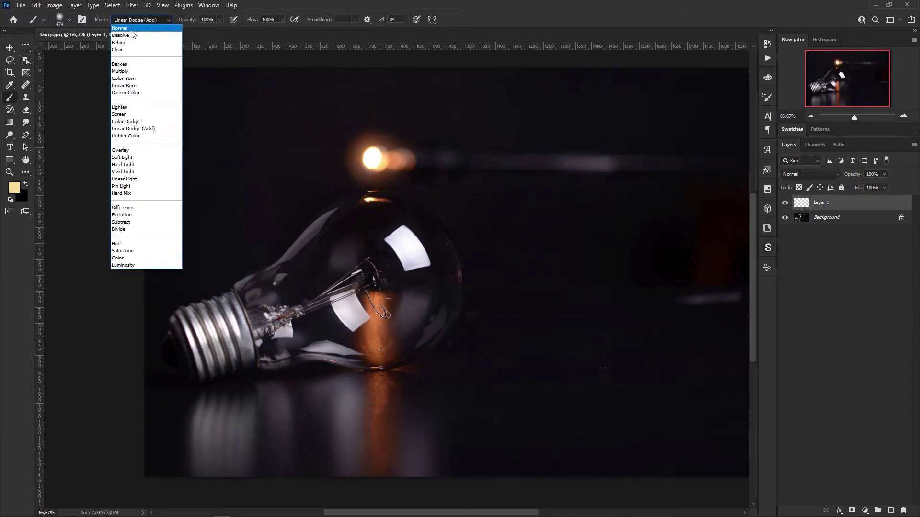
left_click(135, 29)
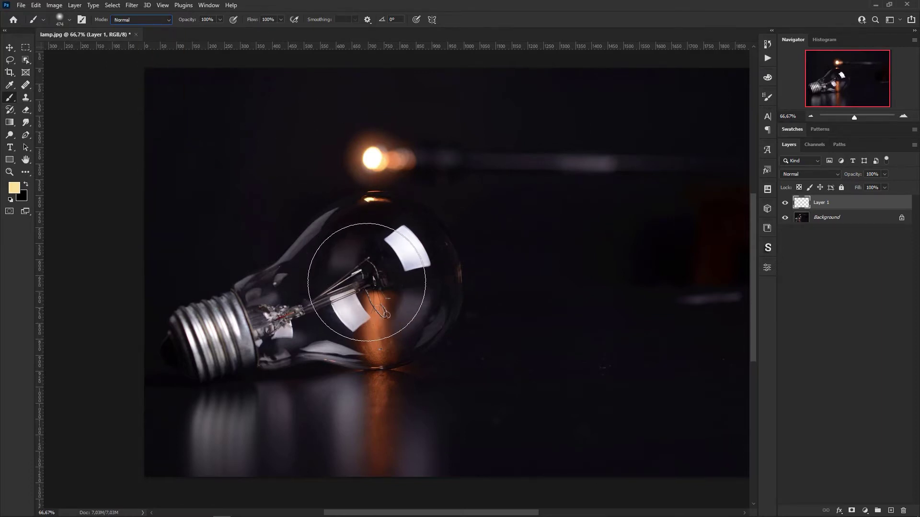
left_click(366, 282)
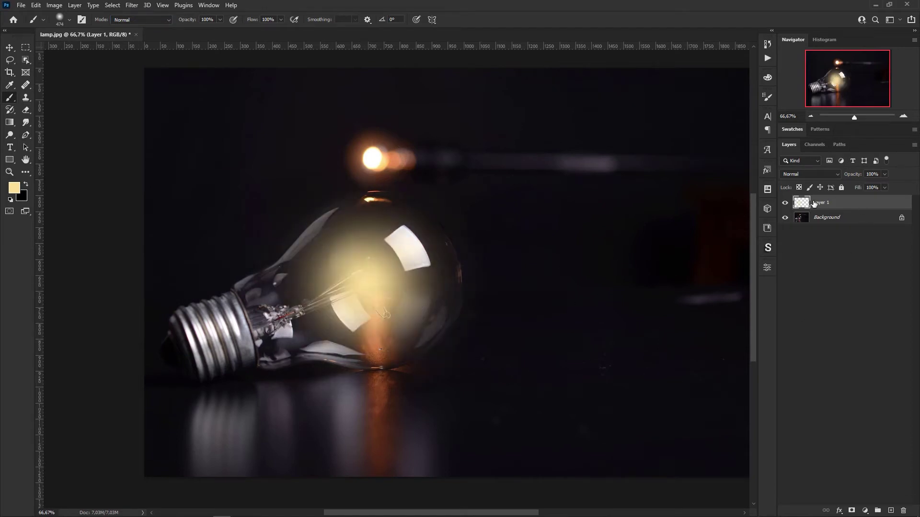
left_click(785, 202)
left_click(784, 203)
- Set Layer 1's blend mode to Screen and try out its opacity and fill
left_click(840, 174)
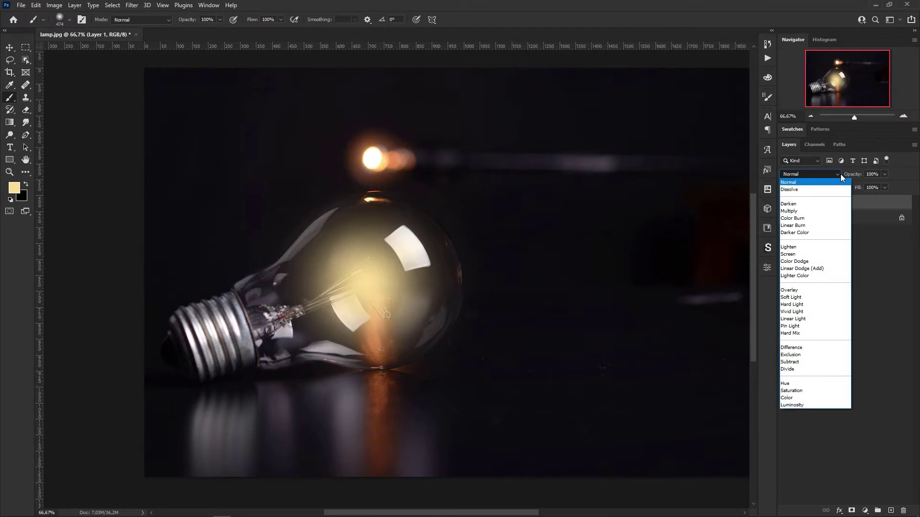
left_click(894, 172)
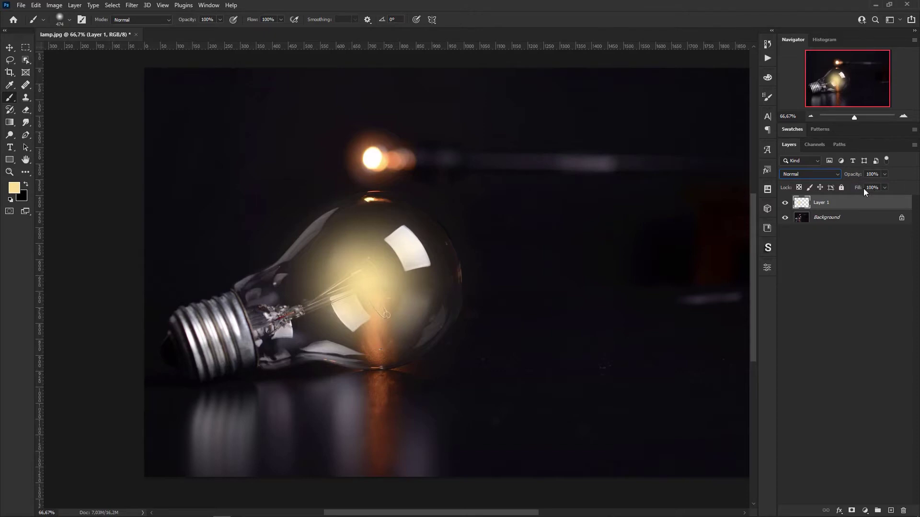
left_click(839, 174)
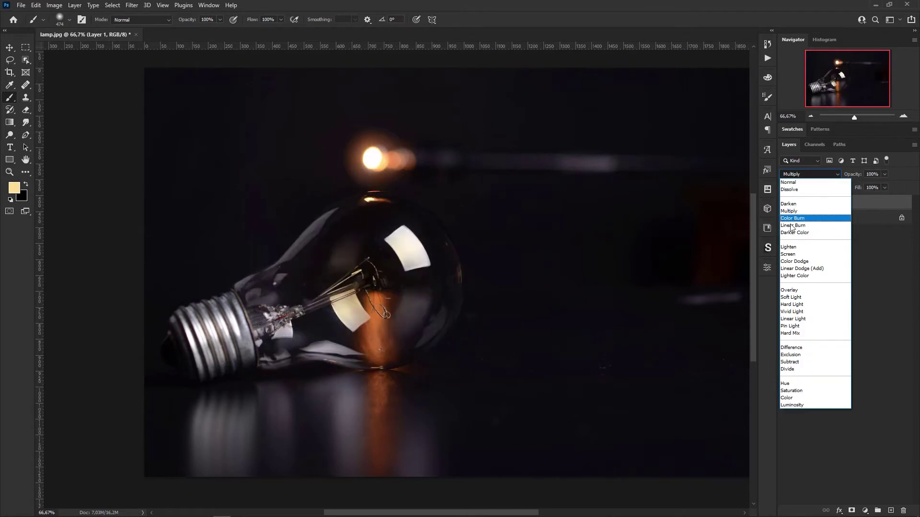
left_click(807, 254)
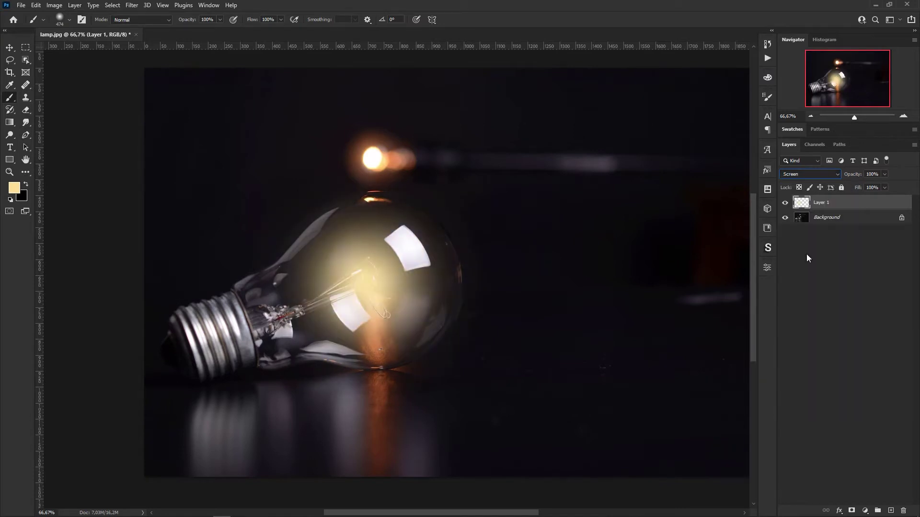
left_click(883, 175)
mouse_move(885, 185)
left_mouse_down()
mouse_move(849, 185)
mouse_move(884, 183)
mouse_move(861, 184)
mouse_move(885, 184)
mouse_move(876, 197)
mouse_move(849, 200)
mouse_move(904, 188)
left_mouse_up()
left_click(884, 188)
- Set Layer 1's blend mode to Linear Dodge (Add), comparing the glow with Screen
left_click(837, 176)
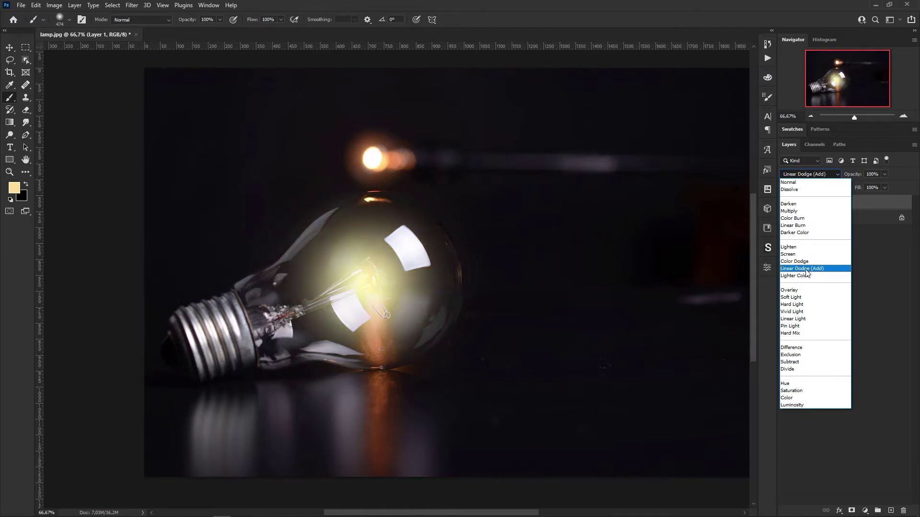
left_click(806, 270)
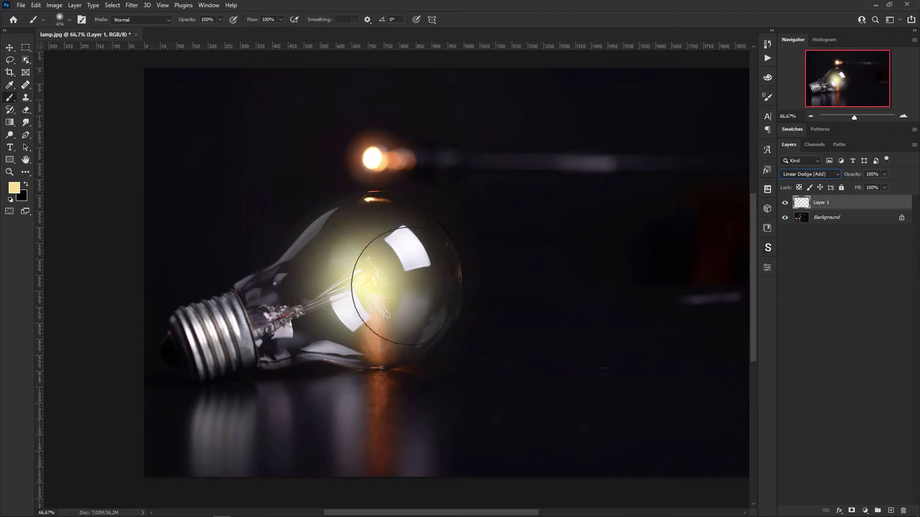
left_click(838, 175)
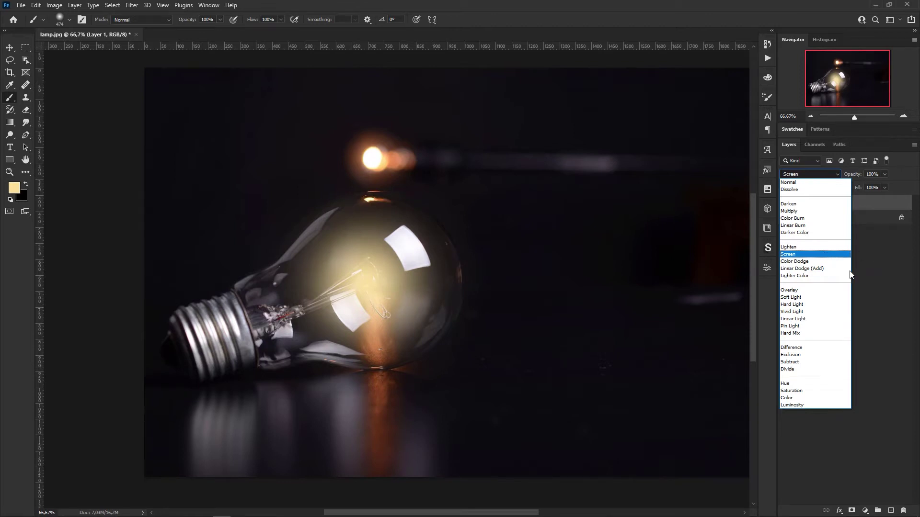
left_click(831, 269)
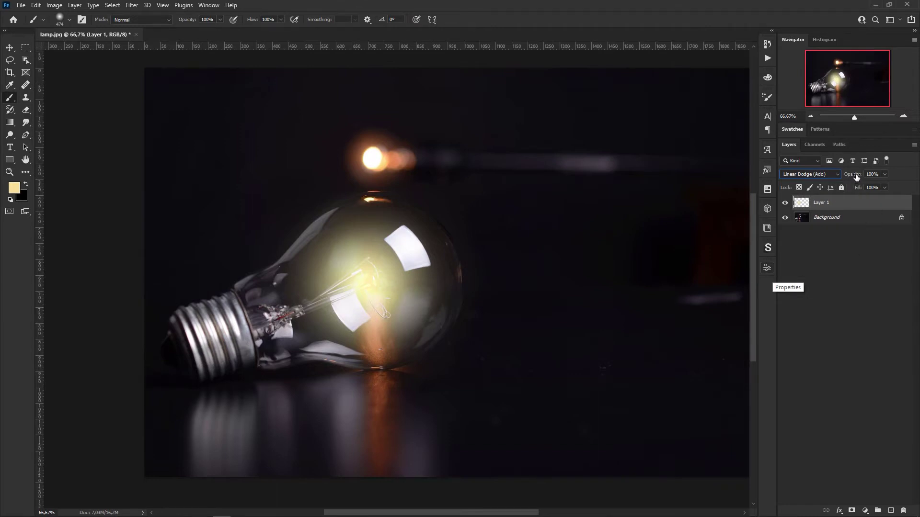
- Compare lowering Layer 1's opacity with lowering its fill to 85%, and restore the fill to 100%
left_click(885, 174)
mouse_move(870, 187)
left_mouse_down()
mouse_move(850, 191)
mouse_move(906, 180)
mouse_move(881, 200)
left_mouse_up()
left_click(886, 188)
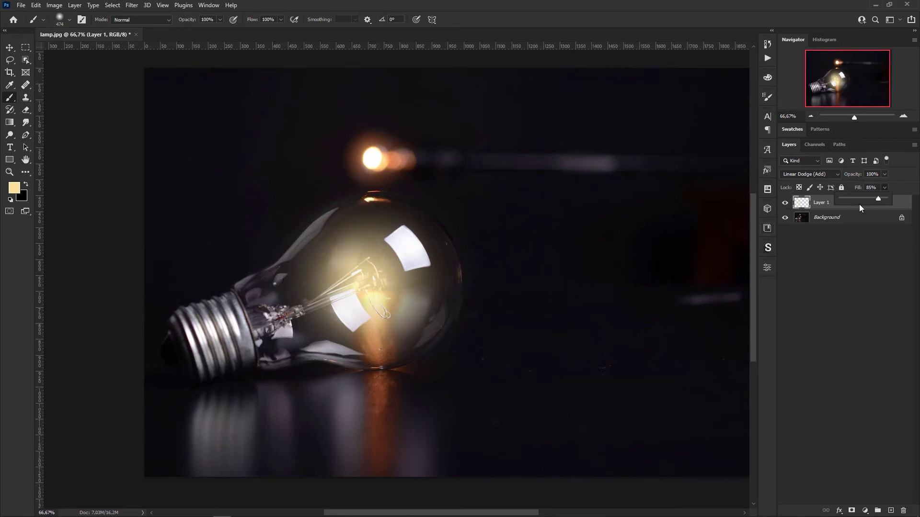
mouse_move(878, 198)
left_mouse_down()
mouse_move(864, 199)
mouse_move(895, 199)
left_mouse_up()
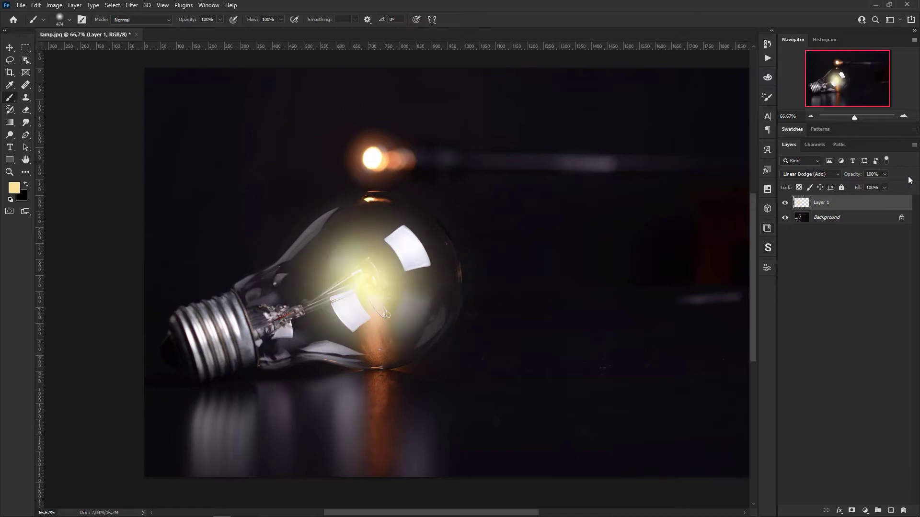
- Move the painted glow from the filament to the inner wiring near the bulb's metal base
key("v")
left_click_drag(364, 285, 280, 311)
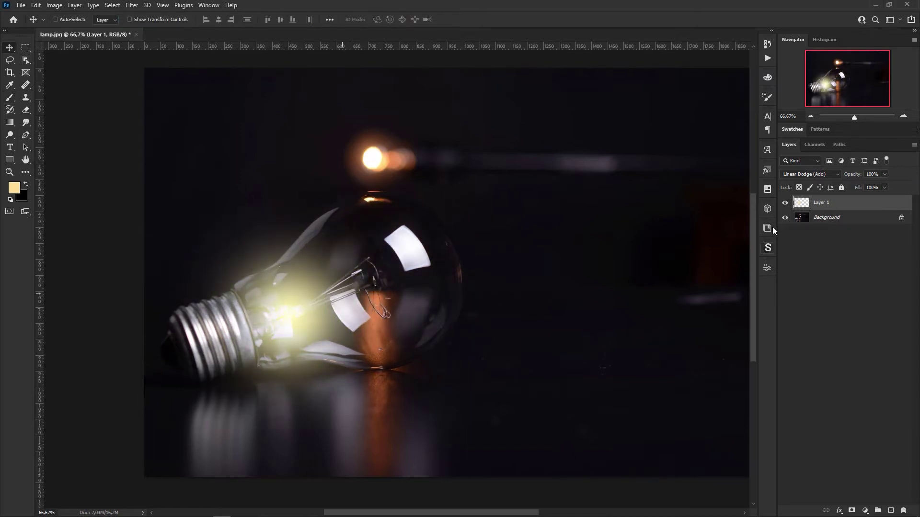
- Try Layer 1's fill at 75% and 64% on the moved glow, and return it to 100%
left_click(884, 187)
mouse_move(884, 186)
left_mouse_down()
mouse_move(859, 186)
mouse_move(904, 180)
mouse_move(874, 200)
left_mouse_up()
left_click(884, 187)
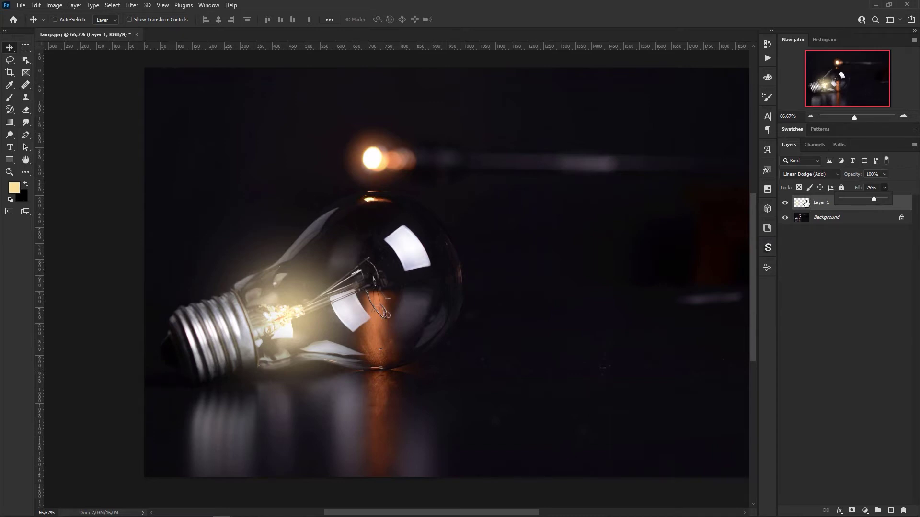
mouse_move(873, 199)
left_mouse_down()
mouse_move(859, 200)
mouse_move(870, 199)
left_mouse_up()
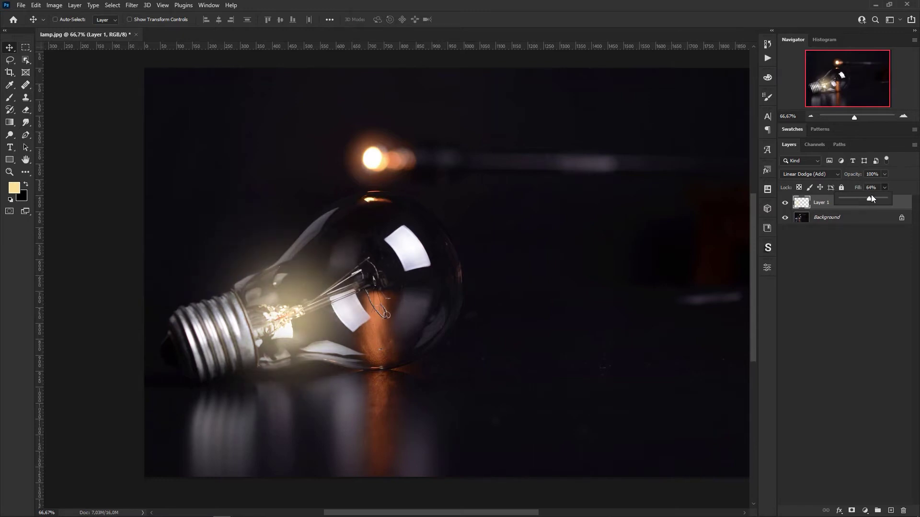
left_click_drag(870, 198, 896, 197)
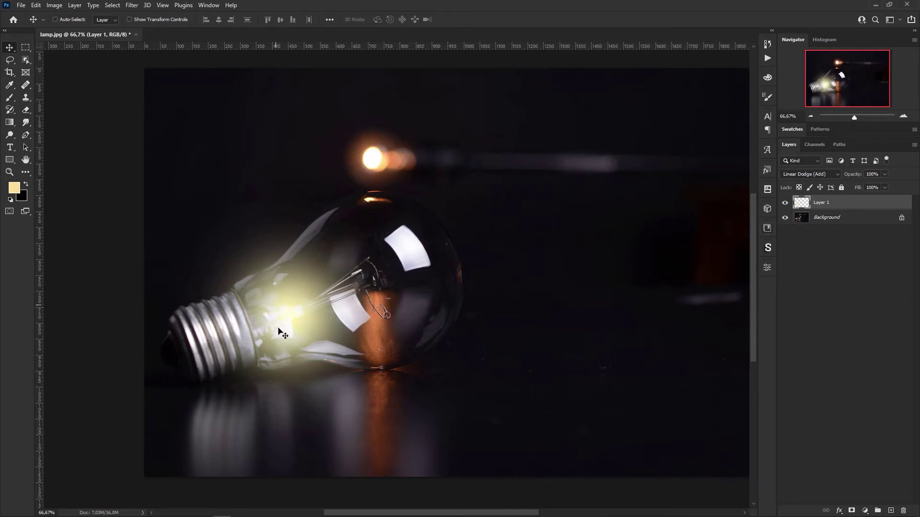
left_click(885, 188)
left_click_drag(885, 197, 913, 192)
left_click(902, 201)
- Turn off Transparency Shapes Layer in Layer 1's blending options
double_click(885, 203)
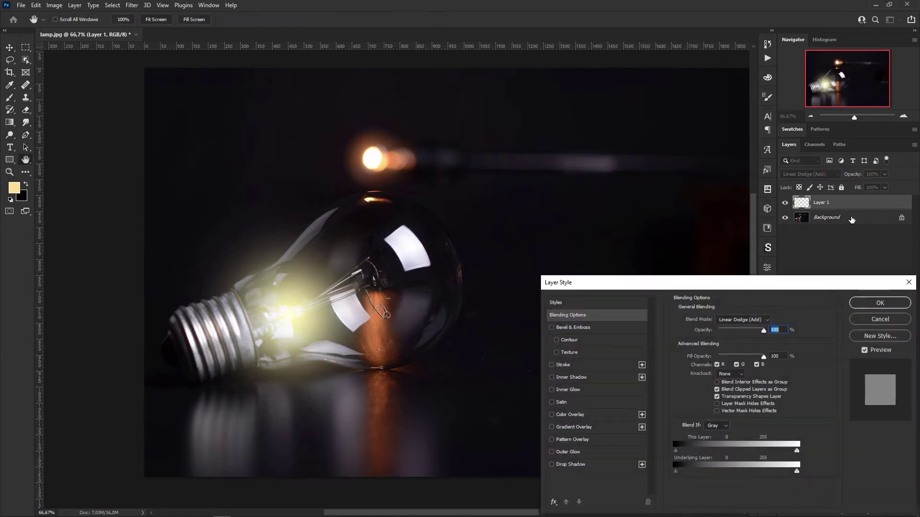
left_click_drag(598, 285, 450, 62)
left_click_drag(598, 61, 639, 172)
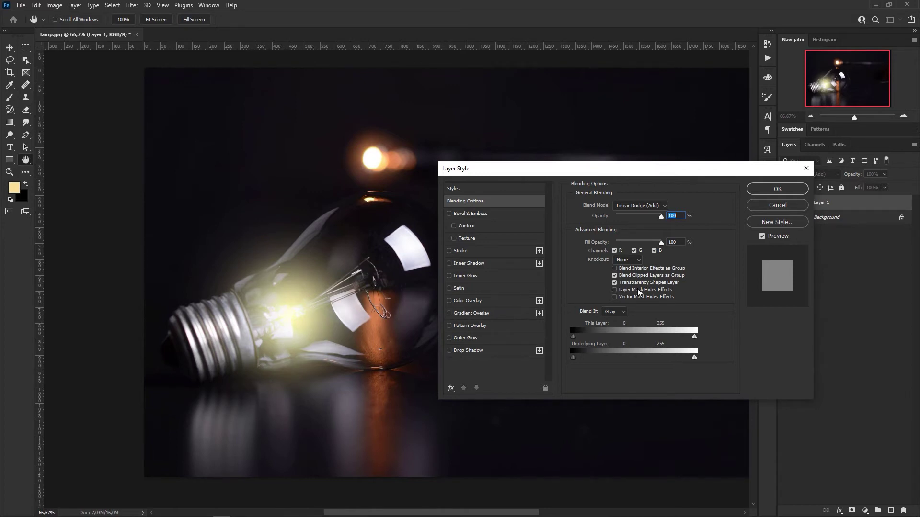
left_click(615, 283)
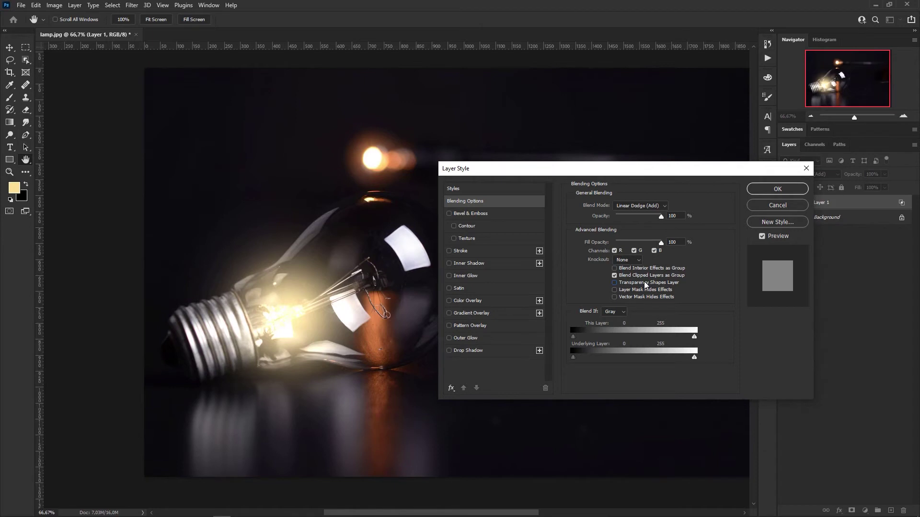
left_click(779, 190)
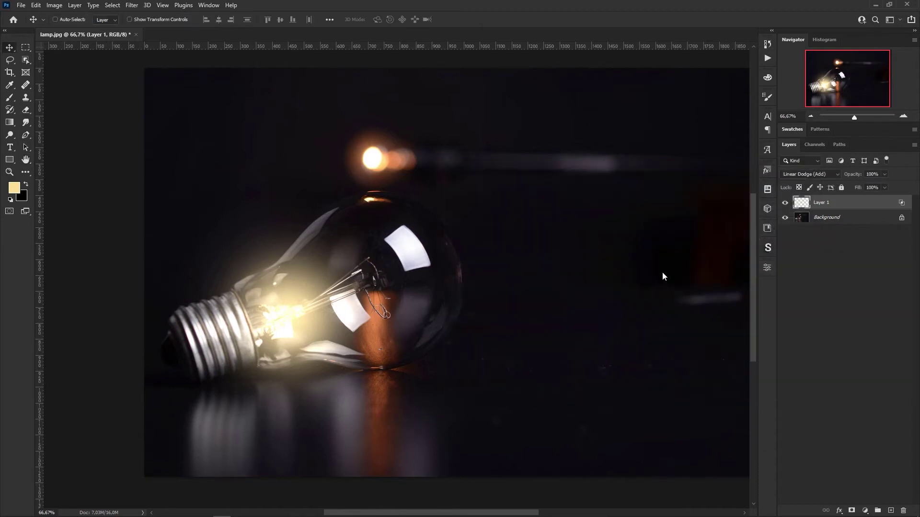
- Shift the glow around the inner wiring near the bulb's metal base and try different fill amounts on Layer 1
left_click_drag(285, 322, 298, 339)
left_click_drag(332, 326, 286, 330)
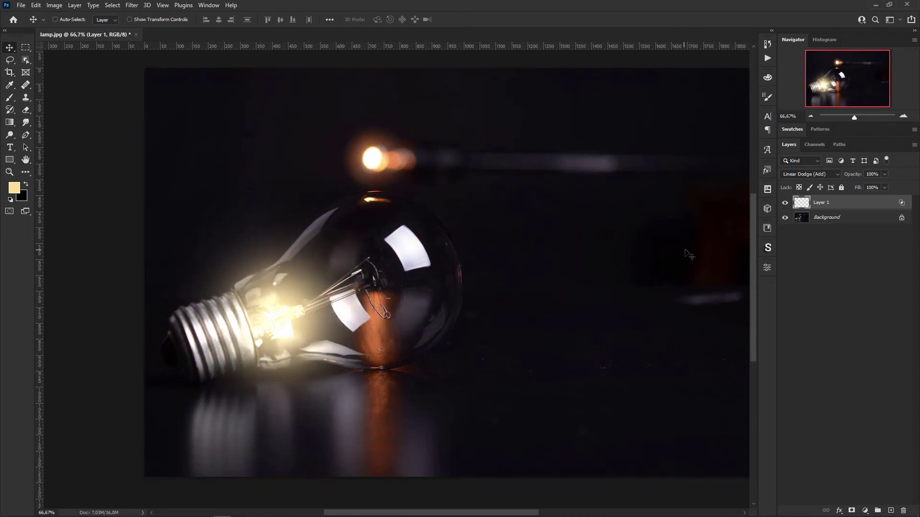
left_click(884, 175)
left_click_drag(873, 186, 905, 189)
left_click(885, 187)
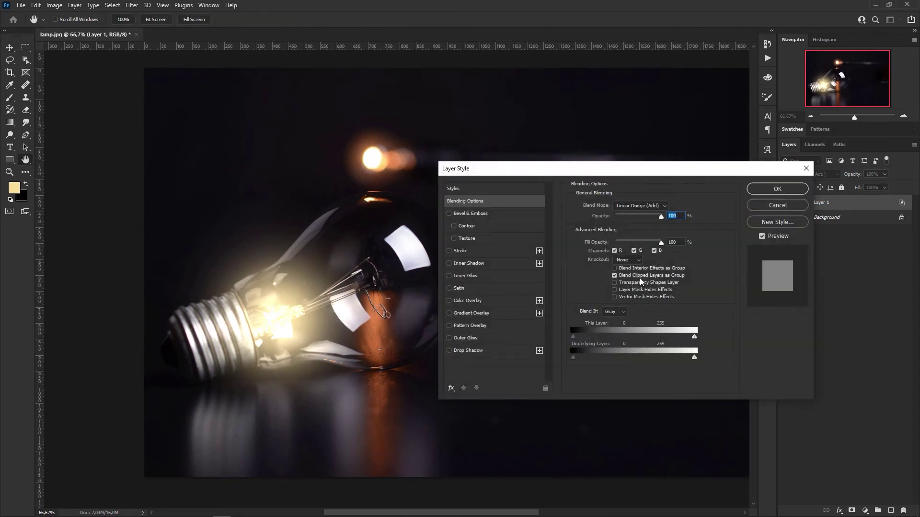
- Compare the glow with Transparency Shapes Layer on and off, leave the option off, and shift the glow over the inner wiring
left_click(614, 282)
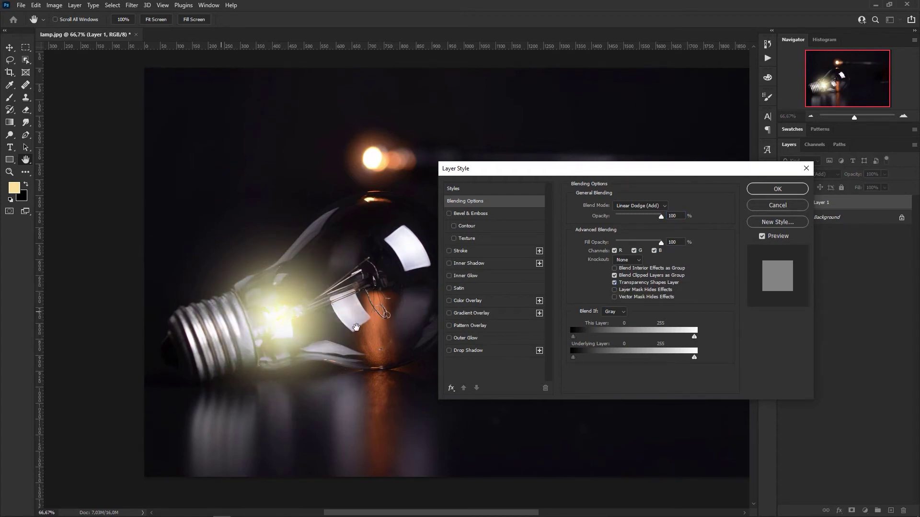
left_click(615, 283)
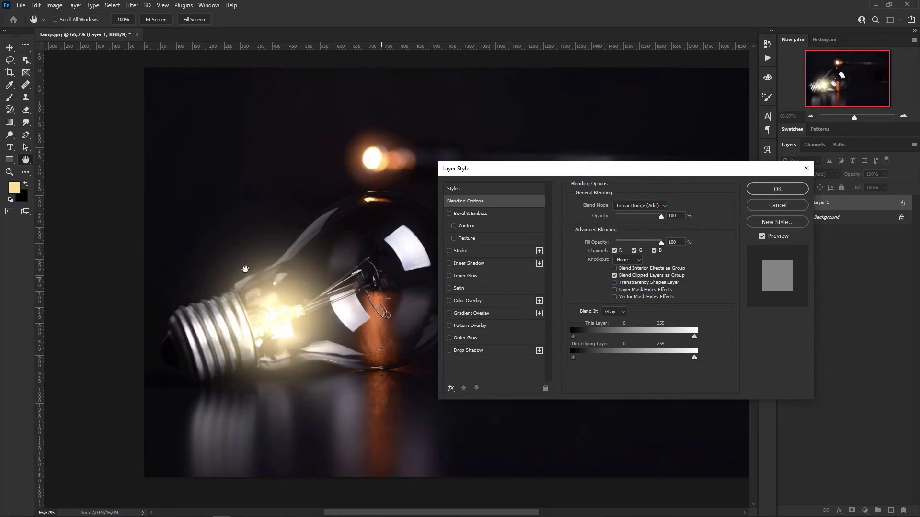
left_click(772, 189)
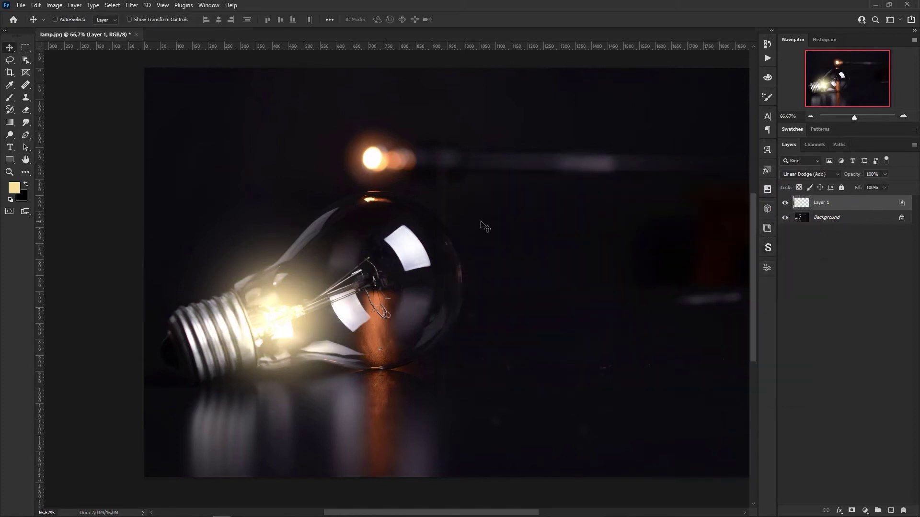
left_click_drag(268, 332, 287, 304)
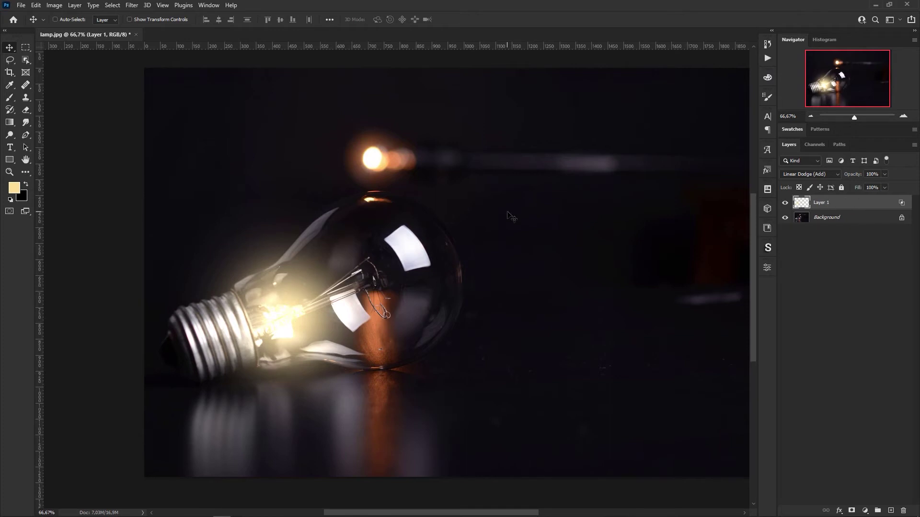
- Stamp one hard-edged spot on Layer 1 at the bulb's glass edge with a 240 px brush at 100% hardness
key("b")
mouse_move(447, 245)
left_mouse_down()
mouse_move(482, 442)
mouse_move(479, 479)
mouse_move(466, 449)
left_mouse_up()
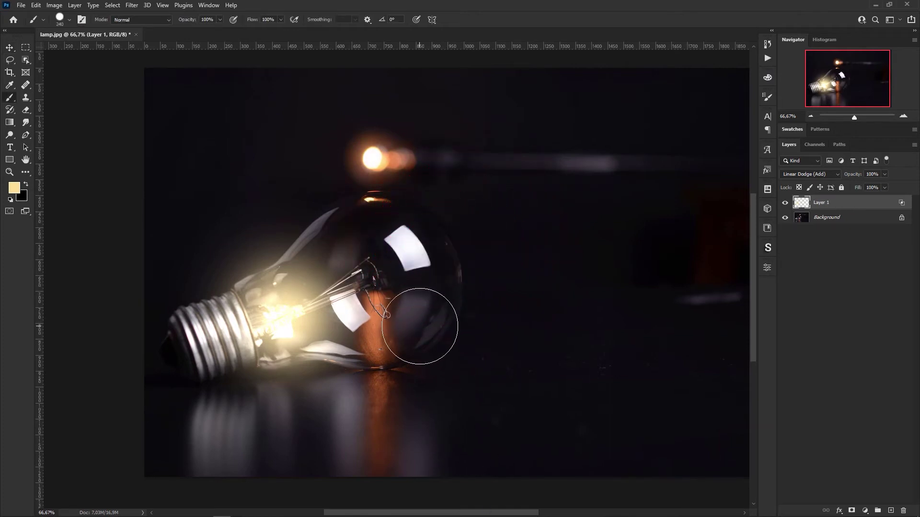
left_click_drag(441, 260, 442, 356)
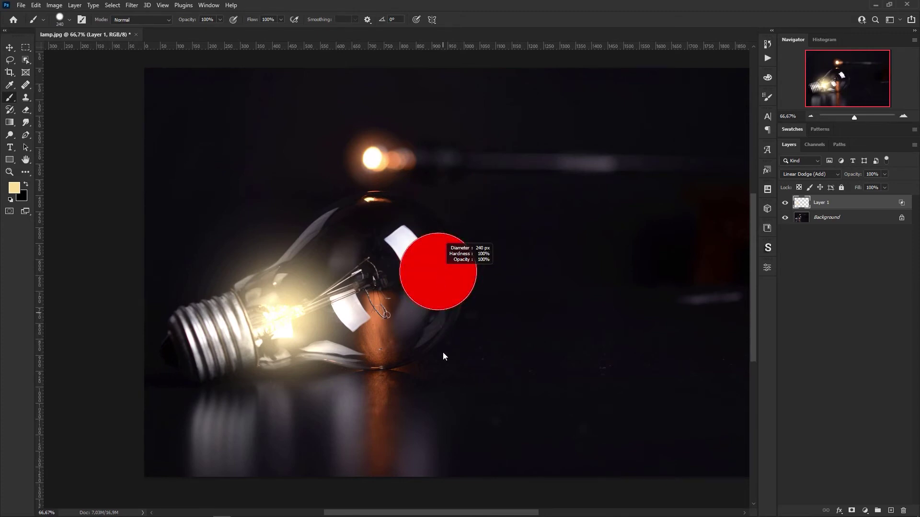
left_click_drag(436, 402, 433, 200)
left_click_drag(425, 142, 441, 420)
left_click(468, 294)
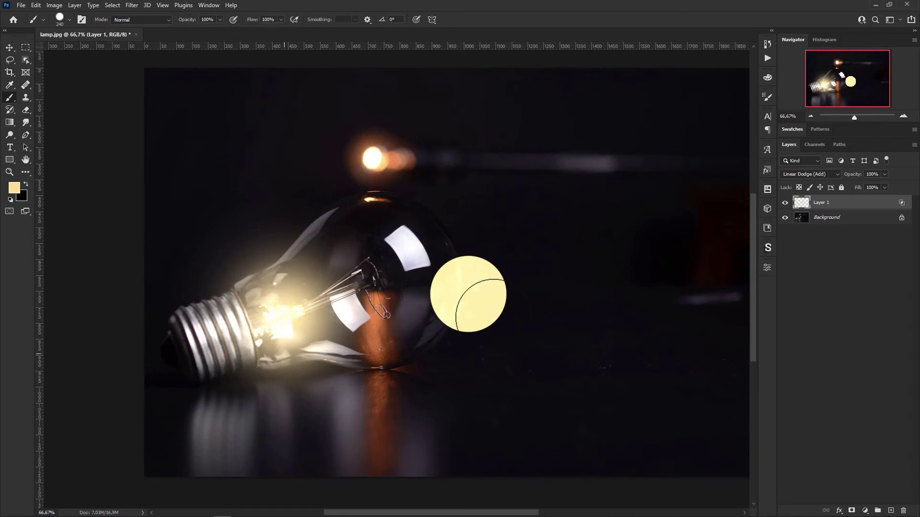
- Move the hard-edged spot onto the inner wiring, try different fill amounts on Layer 1, and move the spot back to the glass edge
key("v")
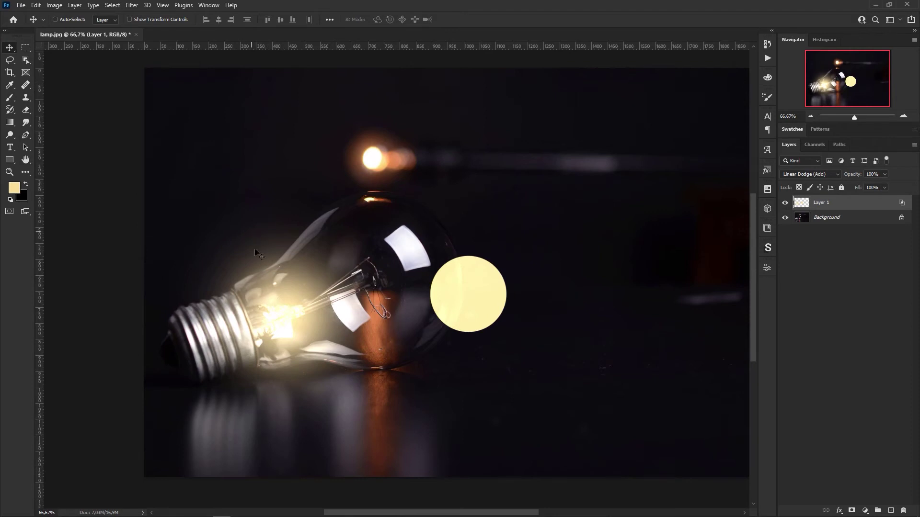
left_click_drag(493, 302, 315, 323)
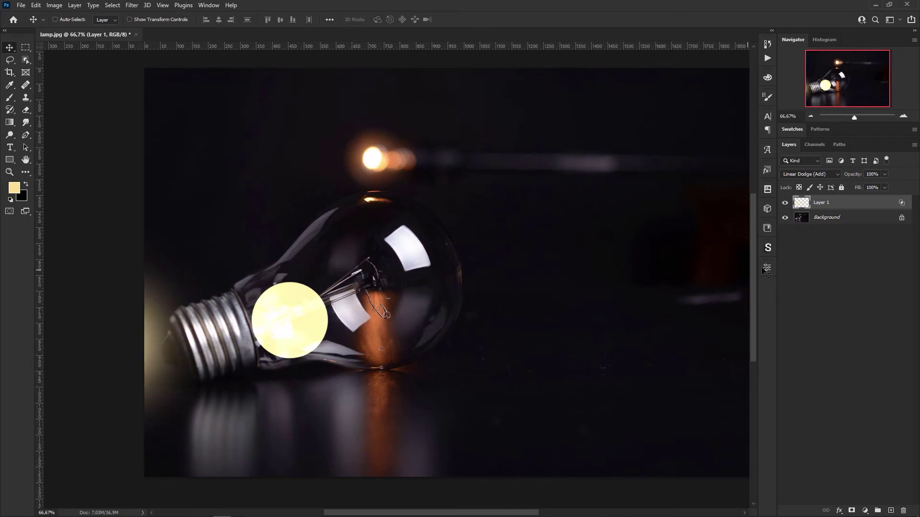
left_click_drag(881, 185, 910, 178)
left_click(884, 187)
left_click_drag(302, 328, 465, 308)
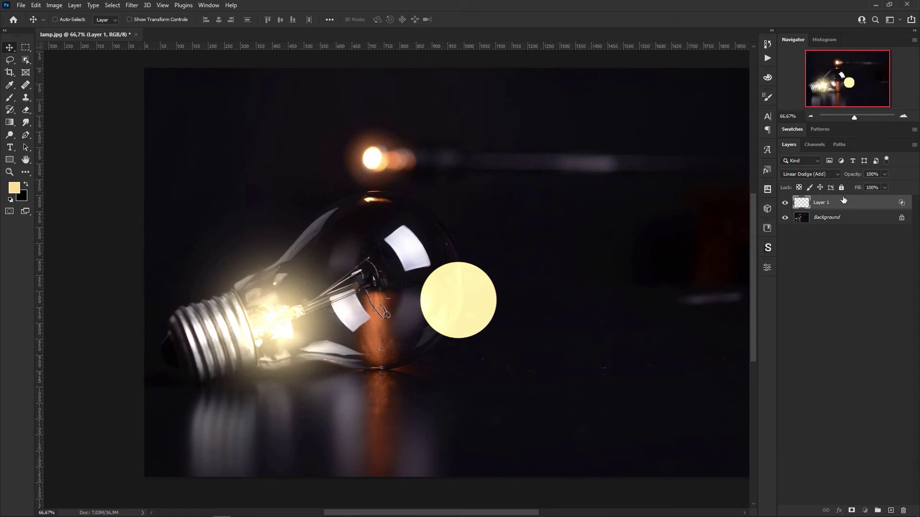
- Undo the hard-edged spot and its moves, and place the soft glow over the filament
key("ctrl+z")
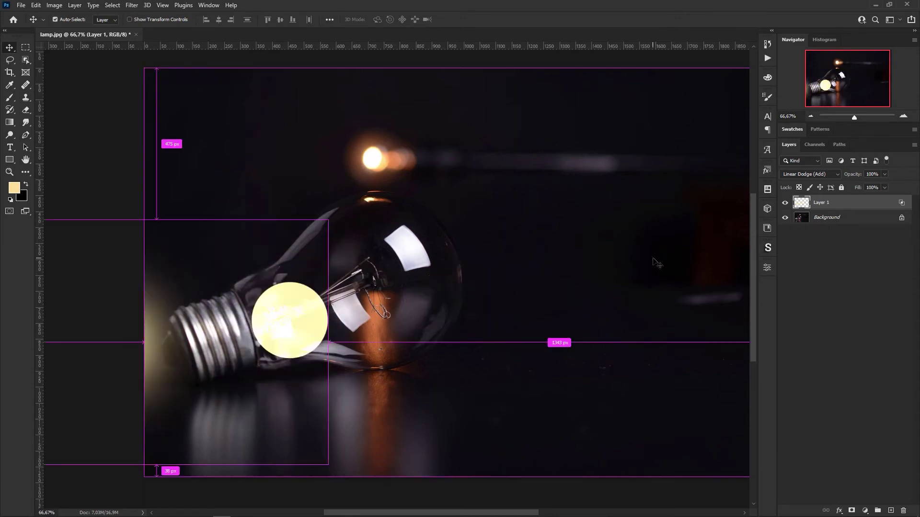
key("ctrl+z")
key("ctrl+z")
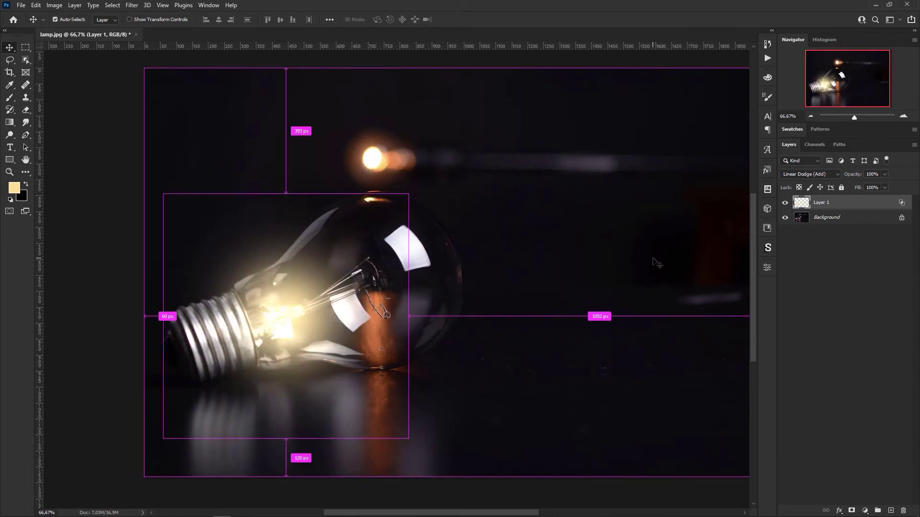
left_click_drag(286, 322, 381, 299)
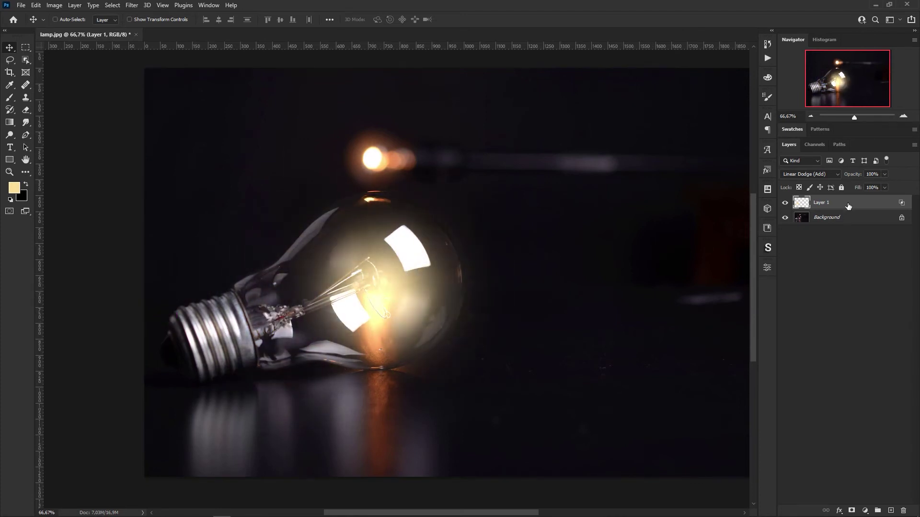
- Delete the glow layer and add a new empty layer above the background
left_click(903, 510)
left_click(415, 194)
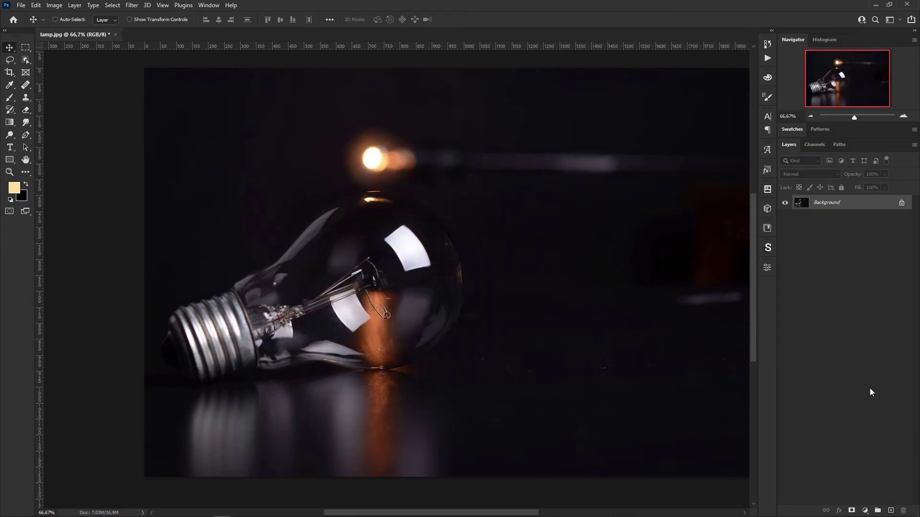
left_click(890, 510)
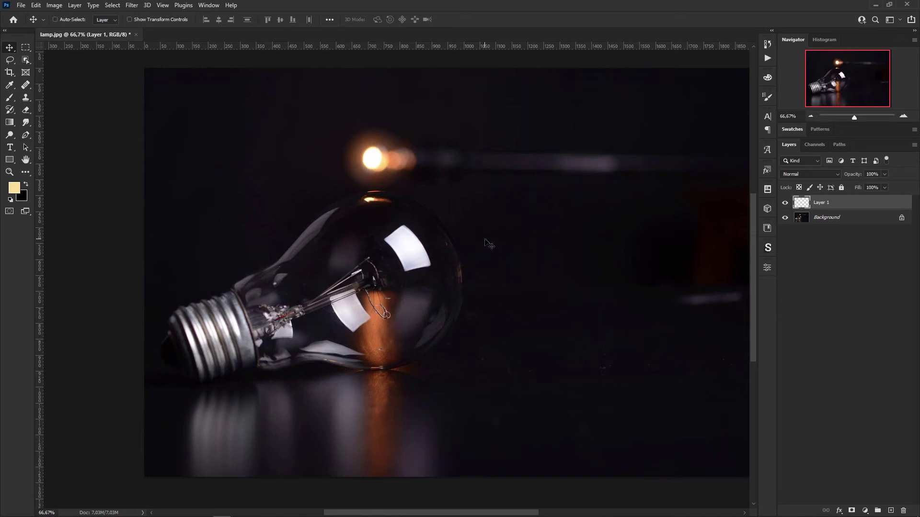
- Paint one soft dark blue spot (#0d458a) over the filament on the new Layer 1
key("b")
mouse_move(382, 277)
left_mouse_down()
mouse_move(392, 278)
mouse_move(409, 358)
mouse_move(405, 181)
left_mouse_up()
left_click_drag(390, 244, 383, 244)
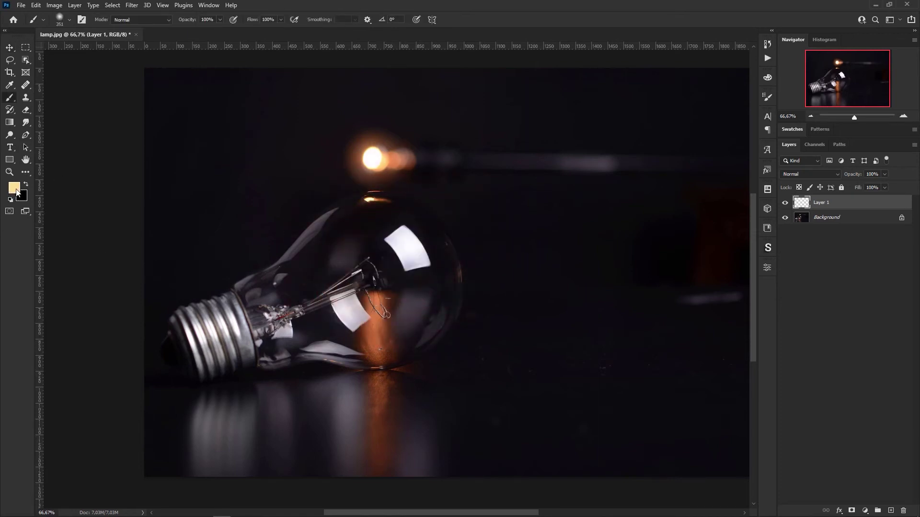
left_click(15, 189)
left_click(579, 294)
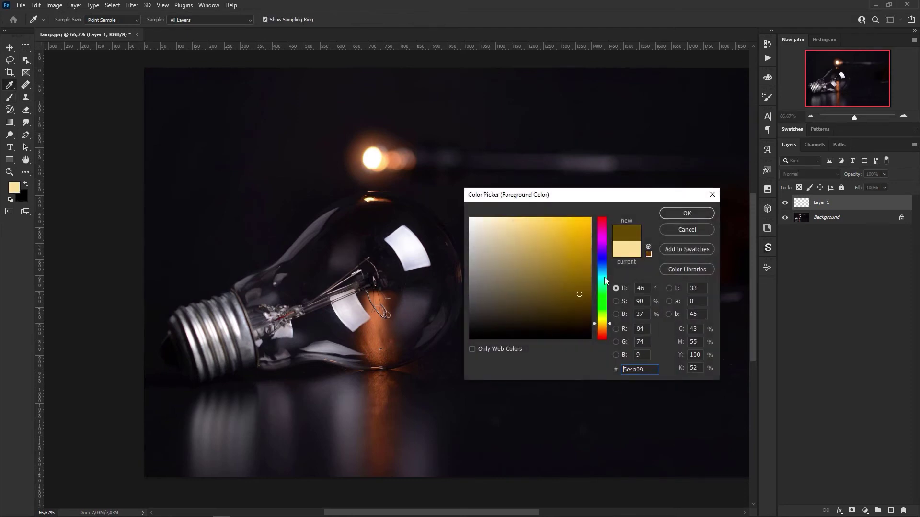
mouse_move(605, 277)
left_mouse_down()
mouse_move(576, 261)
mouse_move(580, 273)
left_mouse_up()
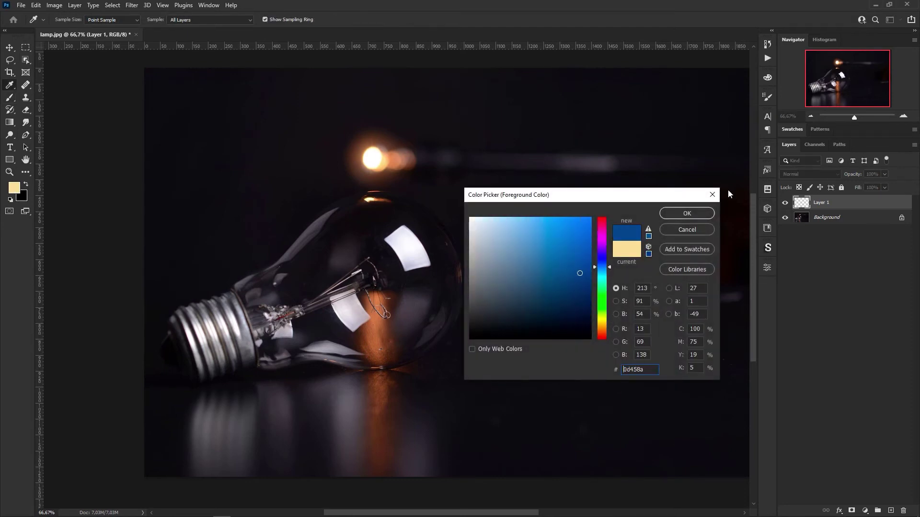
left_click(696, 219)
left_click(368, 282)
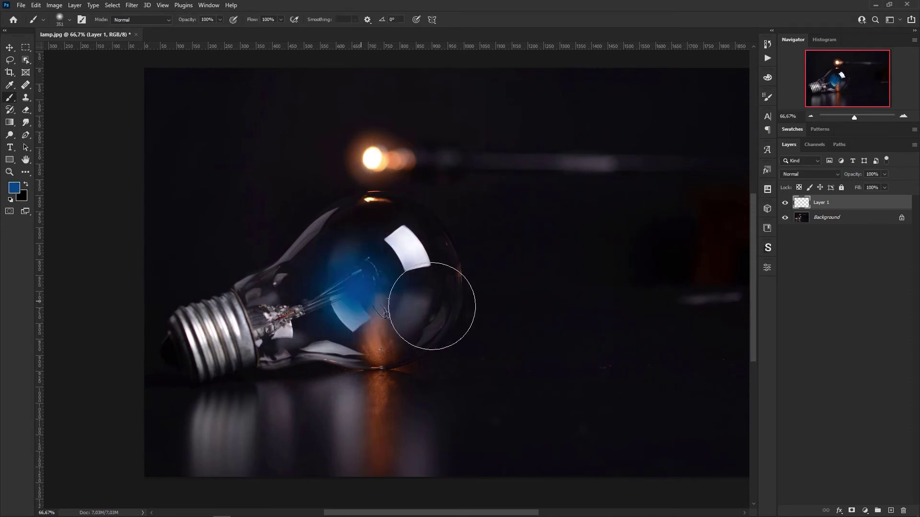
- Move the blue spot to the upper side of the bulb's neck and set Layer 1's blend mode to Linear Burn
key("v")
mouse_move(349, 296)
left_mouse_down()
mouse_move(266, 320)
mouse_move(260, 269)
mouse_move(354, 274)
left_mouse_up()
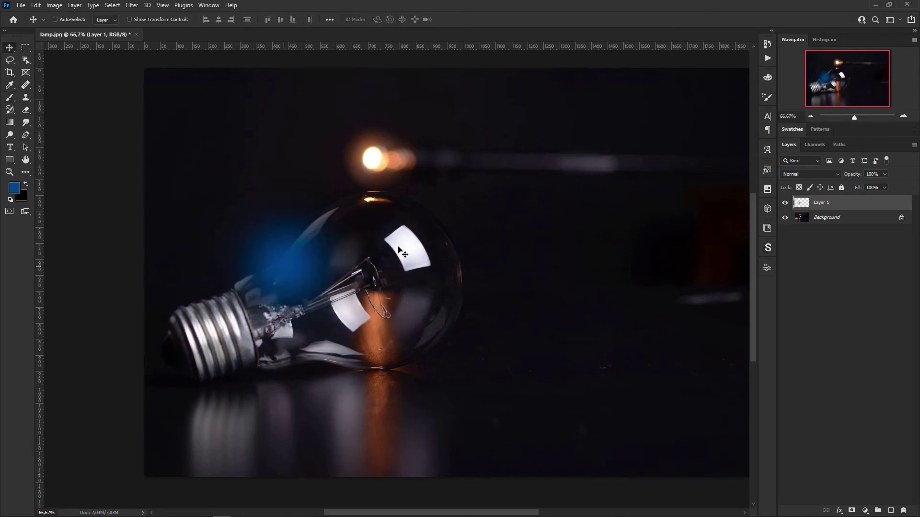
left_click(838, 174)
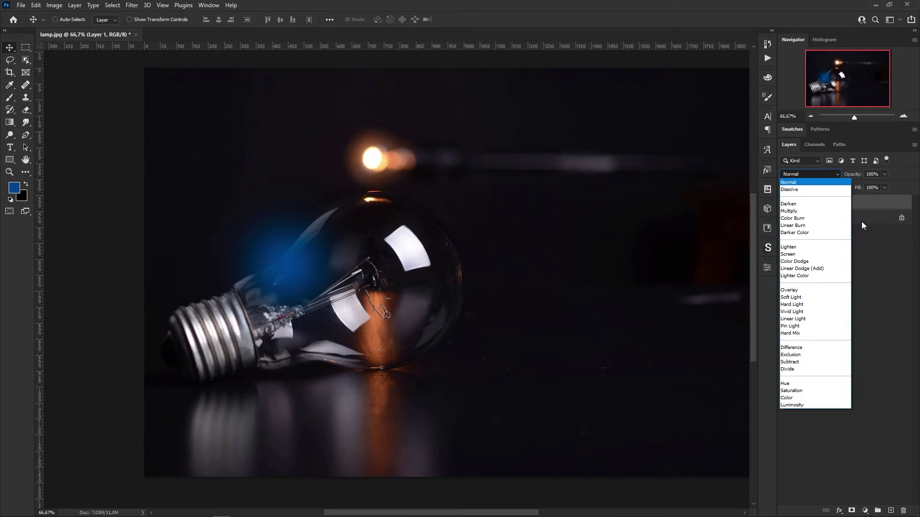
left_click(799, 225)
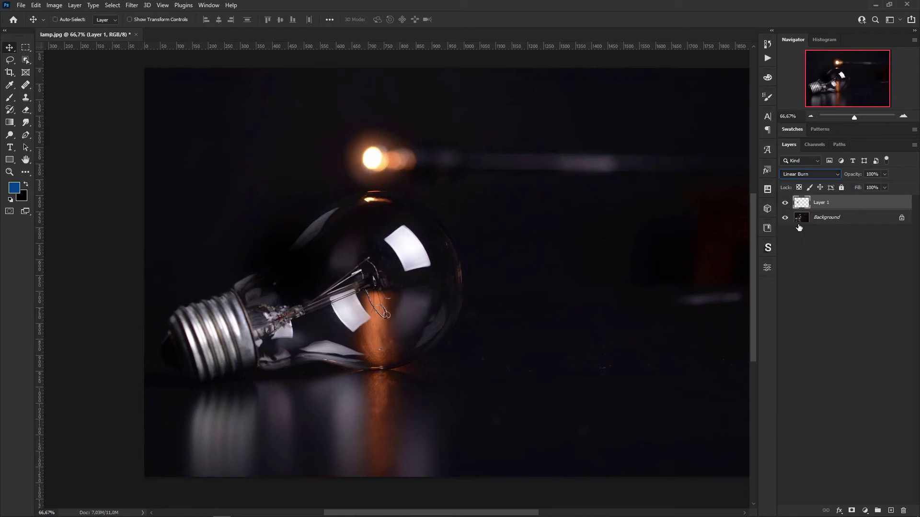
- Scale the blue spot to about 198% wide and 144% high, and move it over the bulb's metal base
mouse_move(312, 277)
left_mouse_down()
mouse_move(291, 327)
mouse_move(304, 315)
left_mouse_up()
key("ctrl+t")
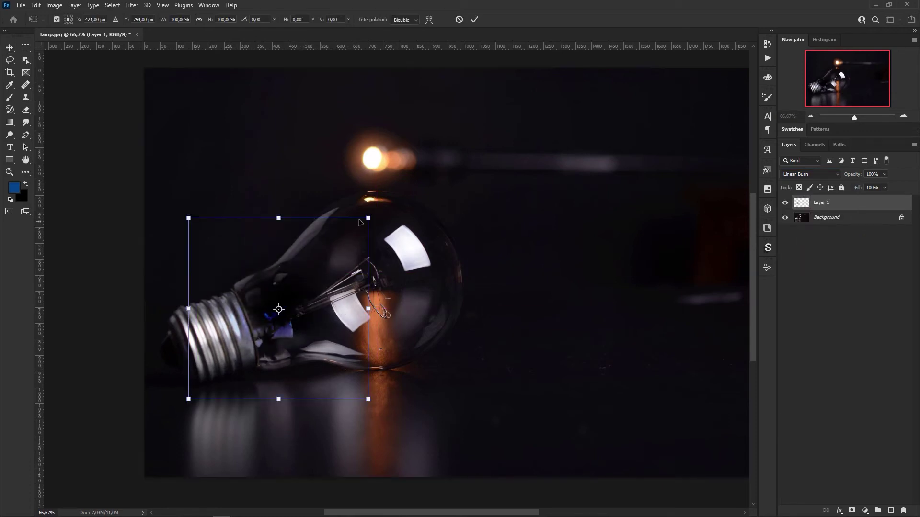
left_click_drag(369, 218, 456, 177)
key("Return")
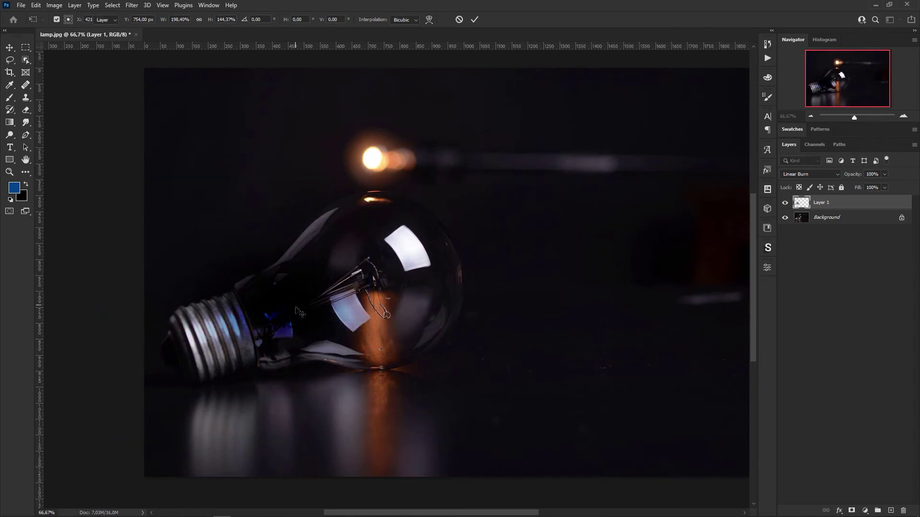
left_click_drag(284, 310, 258, 330)
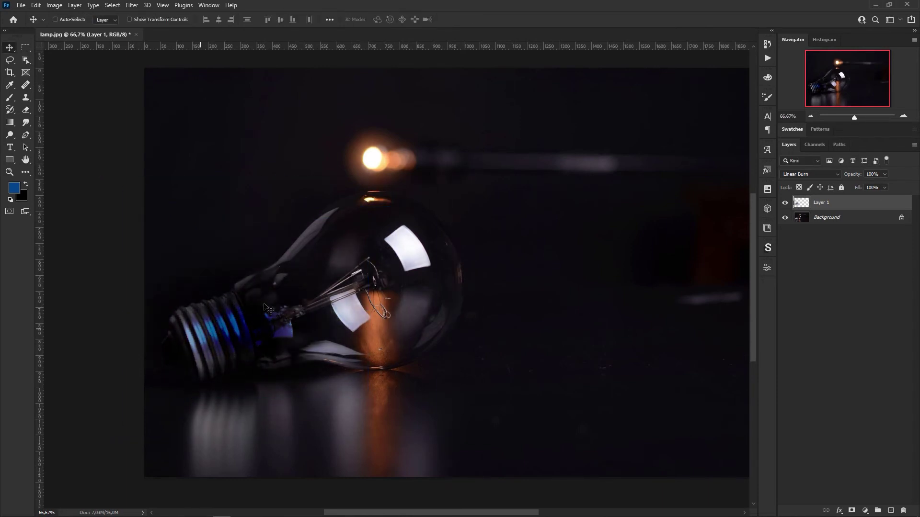
- Set Layer 1's blend mode to Color Burn and move the blue spot toward the inner wiring
left_click(837, 174)
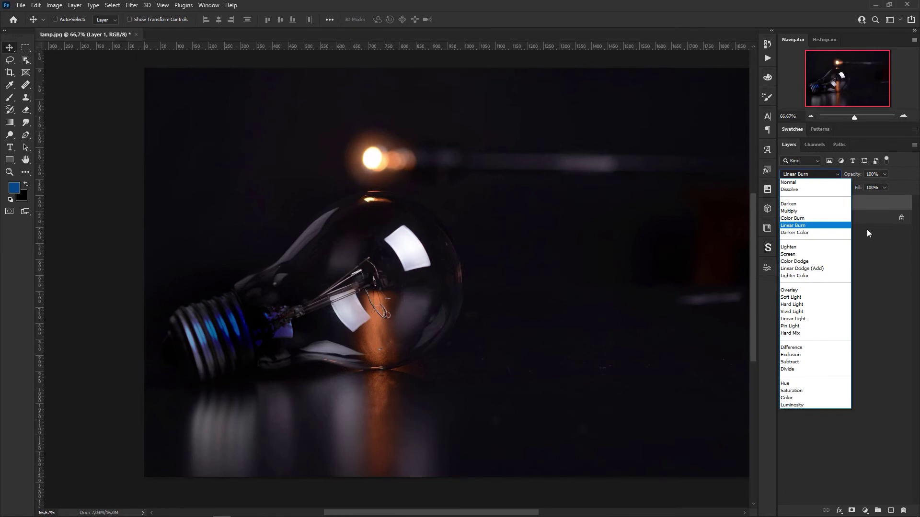
left_click(830, 219)
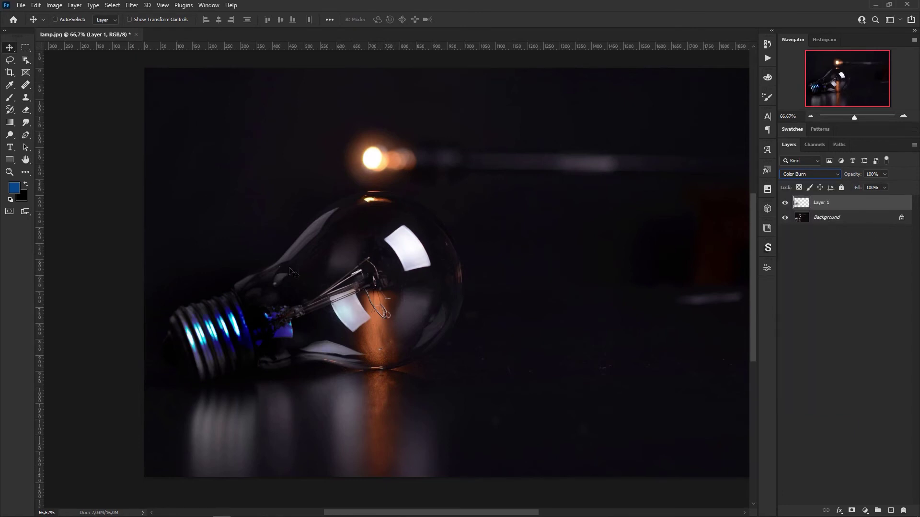
mouse_move(259, 312)
left_mouse_down()
mouse_move(249, 328)
mouse_move(259, 319)
mouse_move(237, 229)
mouse_move(288, 309)
mouse_move(389, 302)
mouse_move(271, 302)
mouse_move(320, 300)
mouse_move(295, 303)
mouse_move(290, 314)
left_mouse_up()
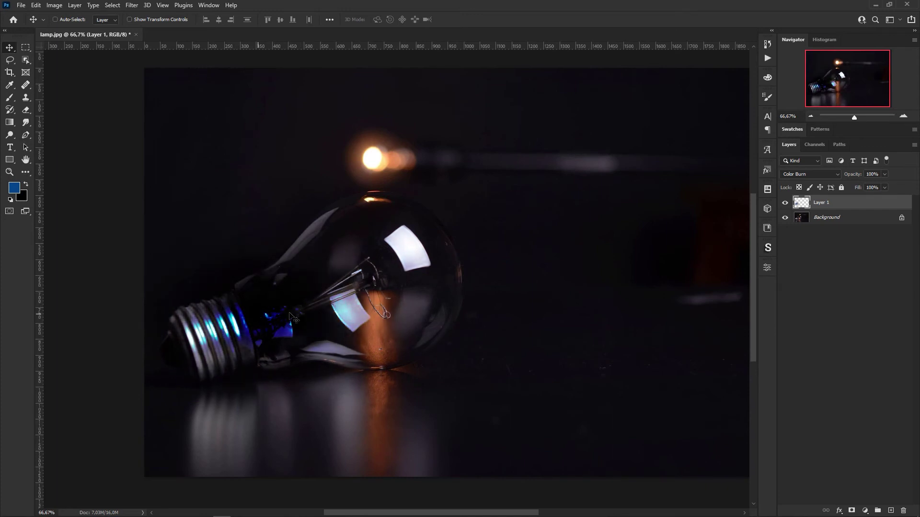
- Turn off Transparency Shapes Layer in Layer 1's blending options
left_click(885, 175)
mouse_move(884, 185)
left_mouse_down()
mouse_move(855, 186)
mouse_move(902, 185)
mouse_move(849, 198)
mouse_move(896, 199)
left_mouse_up()
left_click(884, 188)
double_click(896, 202)
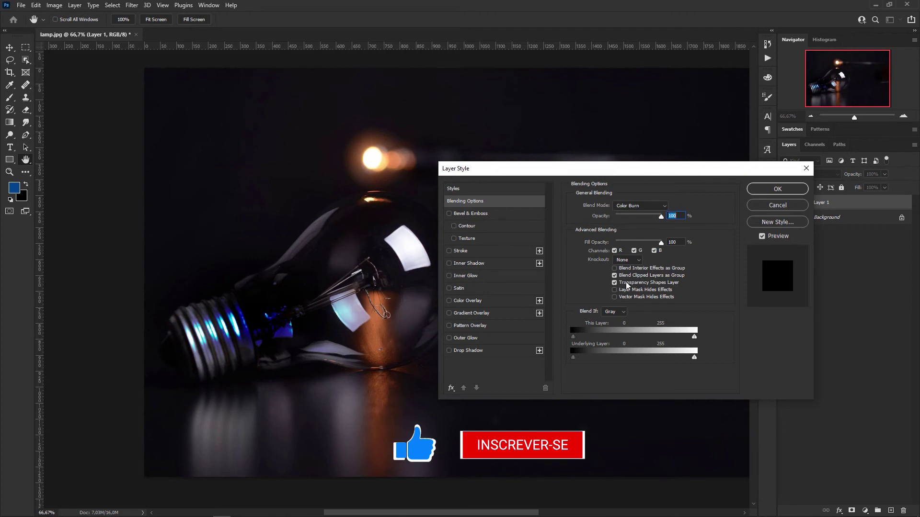
left_click(615, 283)
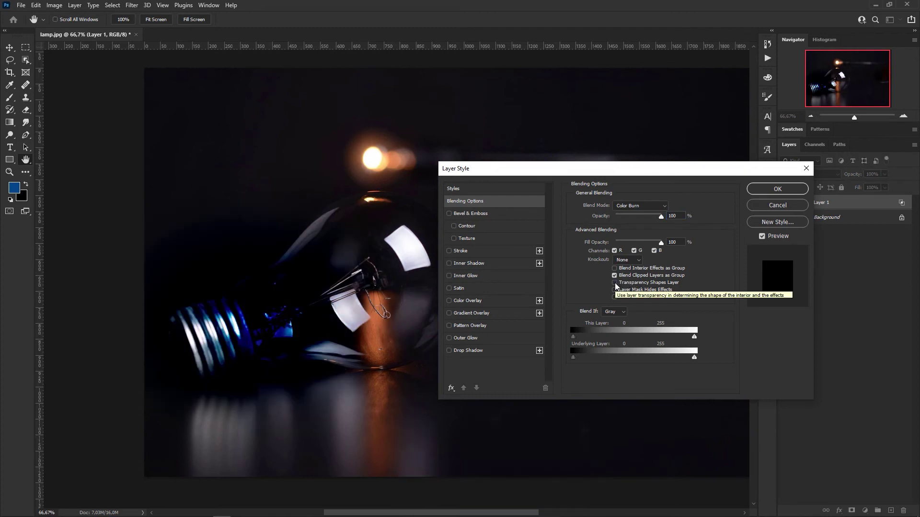
left_click(777, 190)
- Set Layer 1's blend mode to Linear Burn and move the blue spot over the filament in the bulb's glass
mouse_move(235, 342)
left_mouse_down()
mouse_move(309, 278)
mouse_move(401, 268)
mouse_move(410, 336)
mouse_move(355, 360)
mouse_move(234, 336)
mouse_move(350, 264)
mouse_move(386, 284)
mouse_move(292, 311)
mouse_move(282, 325)
left_mouse_up()
left_click(836, 174)
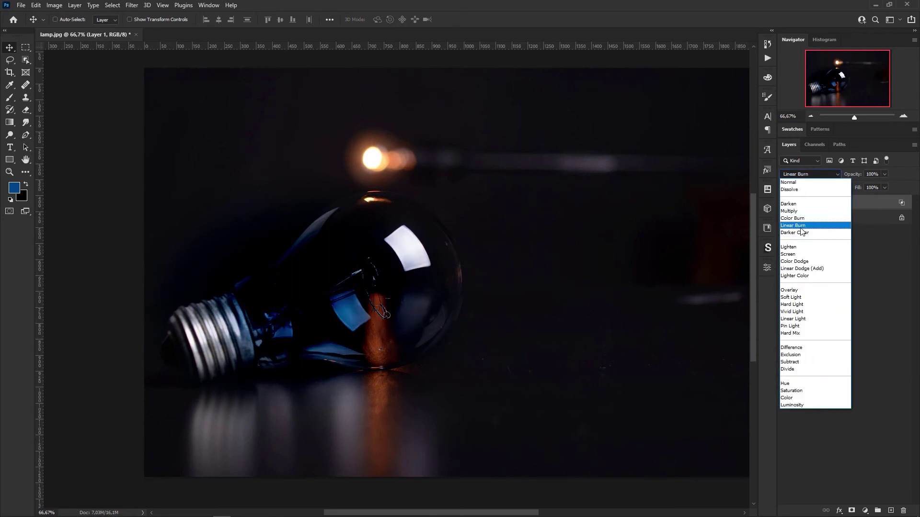
left_click(810, 226)
mouse_move(307, 314)
left_mouse_down()
mouse_move(242, 340)
mouse_move(378, 278)
left_mouse_up()
- Set Layer 1's blend mode to Color Burn and move the blue spot back over the bulb's metal base
left_click(822, 176)
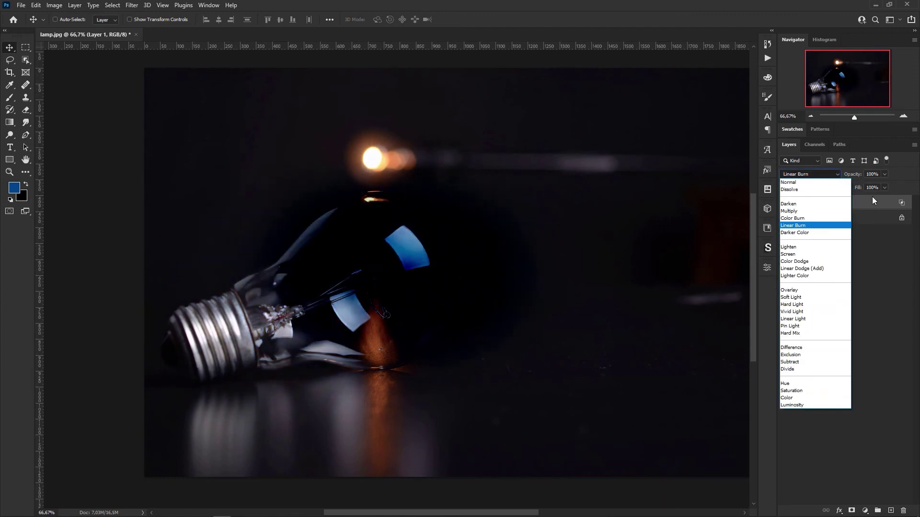
left_click(822, 219)
mouse_move(382, 242)
left_mouse_down()
mouse_move(273, 309)
mouse_move(281, 290)
mouse_move(242, 330)
left_mouse_up()
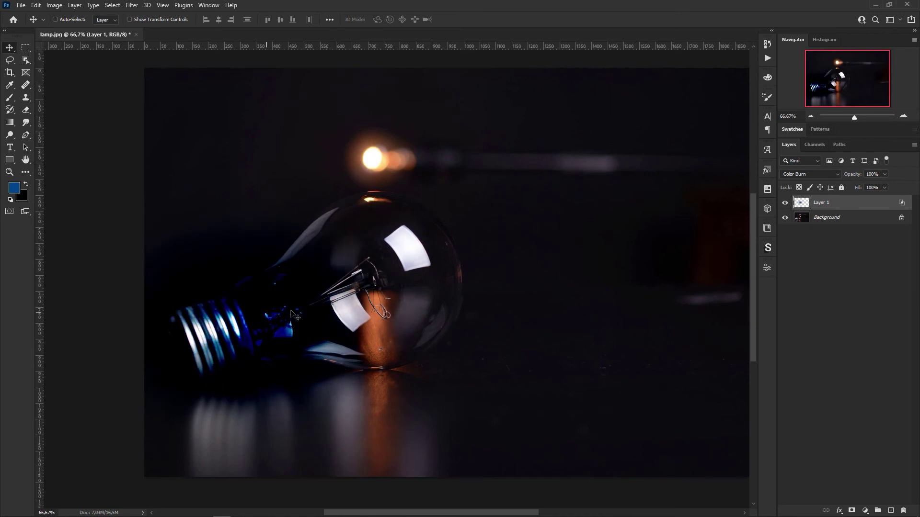
- Preview the Difference blend mode on the blue spot, then delete Layer 1
left_click(835, 175)
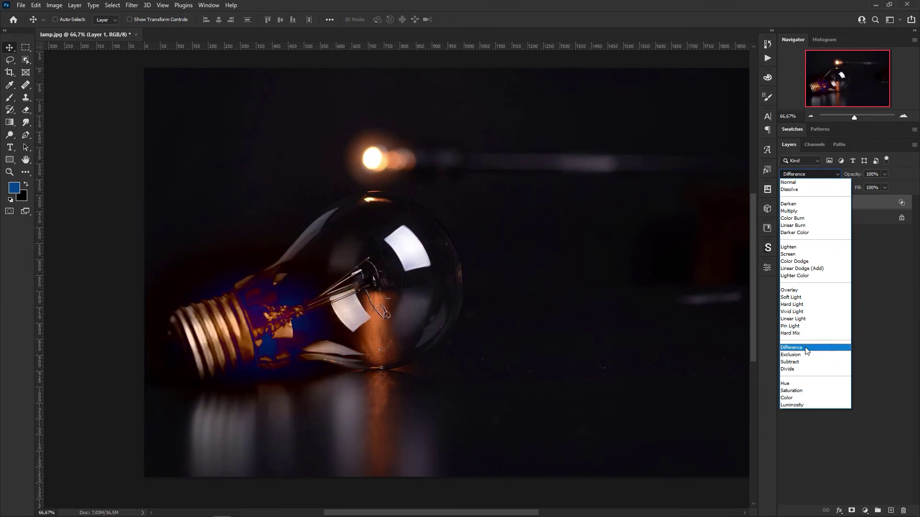
left_click(873, 251)
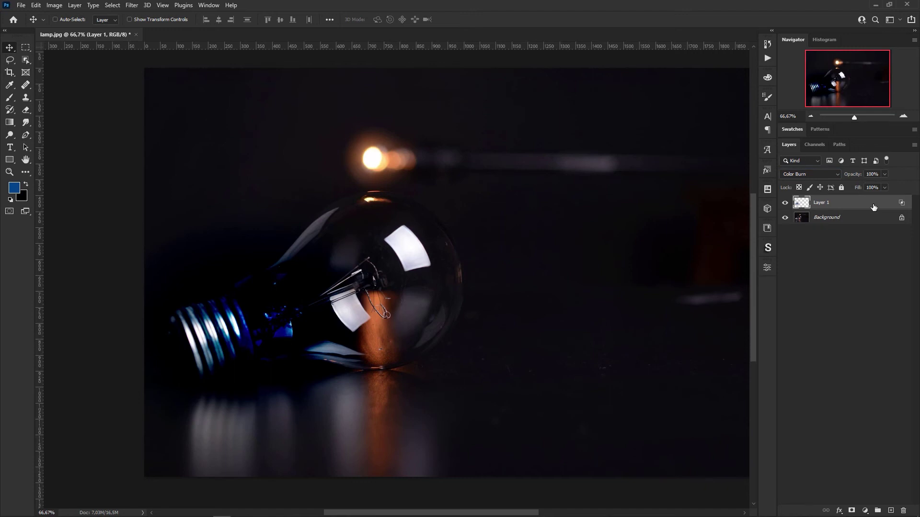
key("Delete")
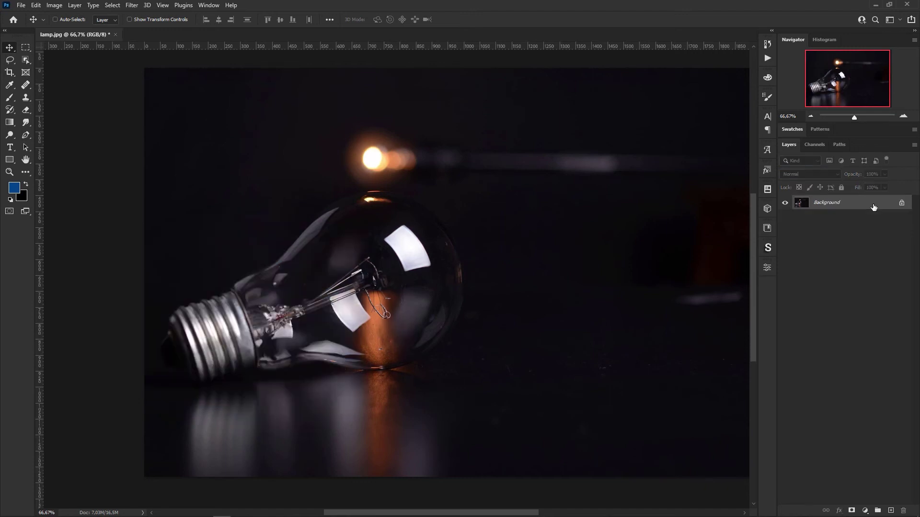
- Add a new empty layer above the Background and set its blend mode to Linear Dodge (Add)
left_click(890, 510)
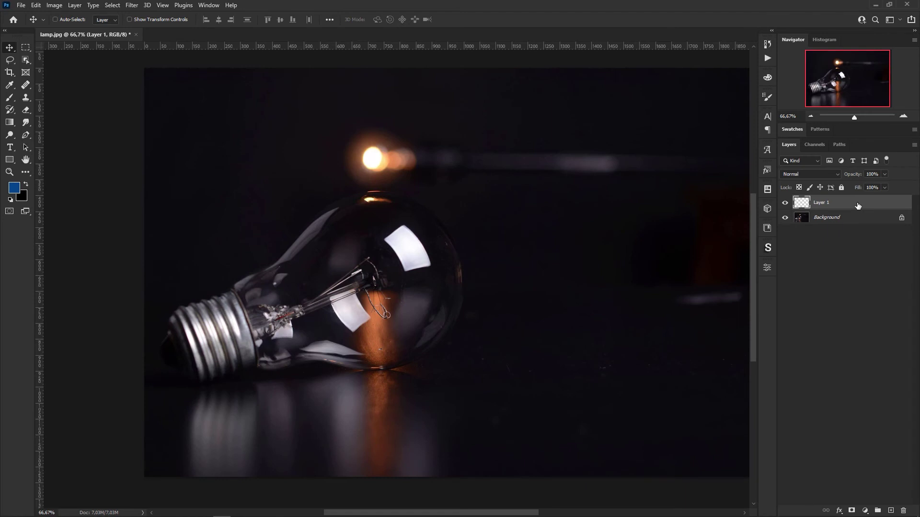
key("b")
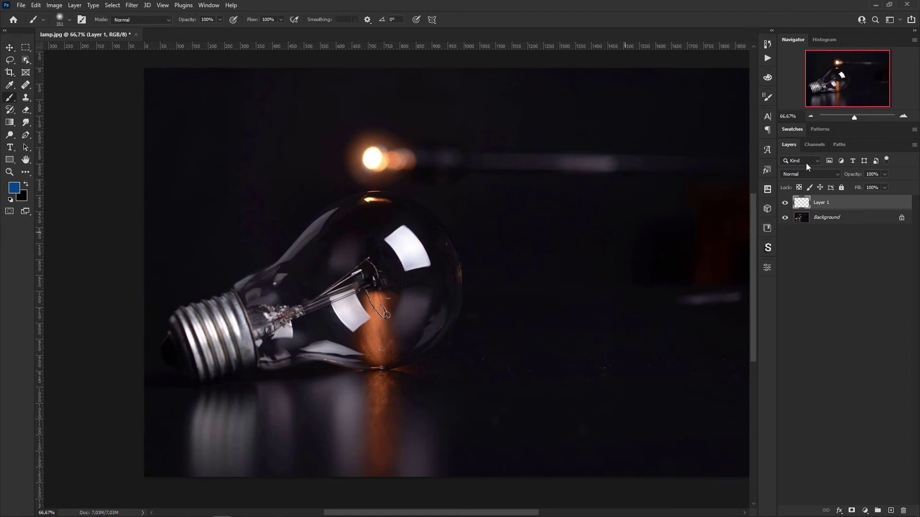
left_click(809, 176)
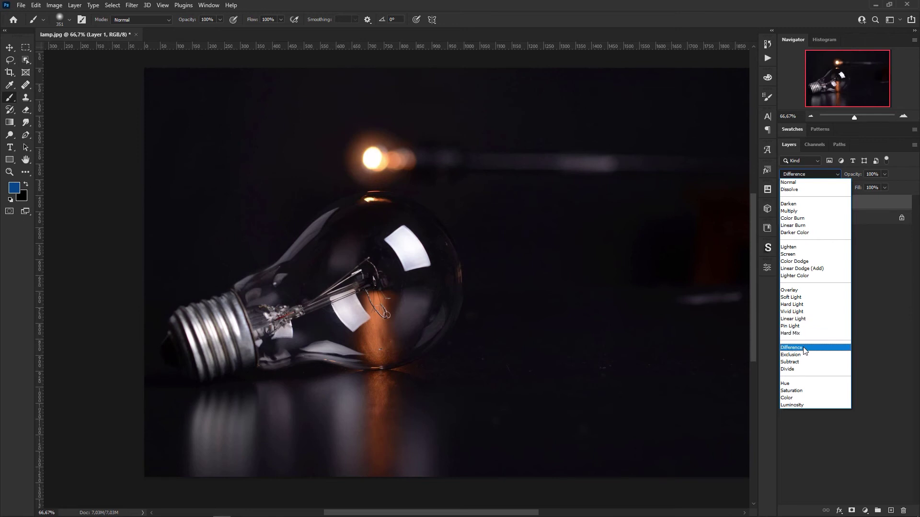
left_click(818, 269)
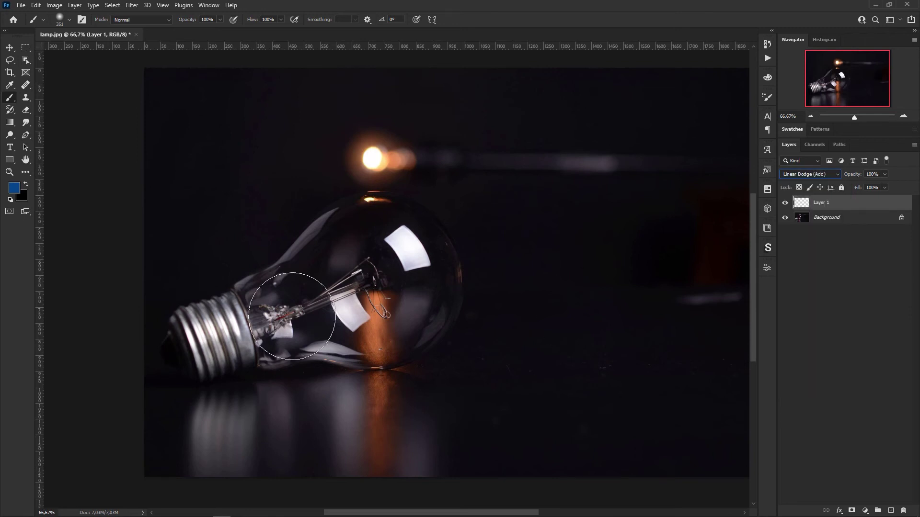
- Set the foreground color to white (#ffffff) and paint a soft stroke along the bulb's filament with a 234 px brush
left_click(14, 187)
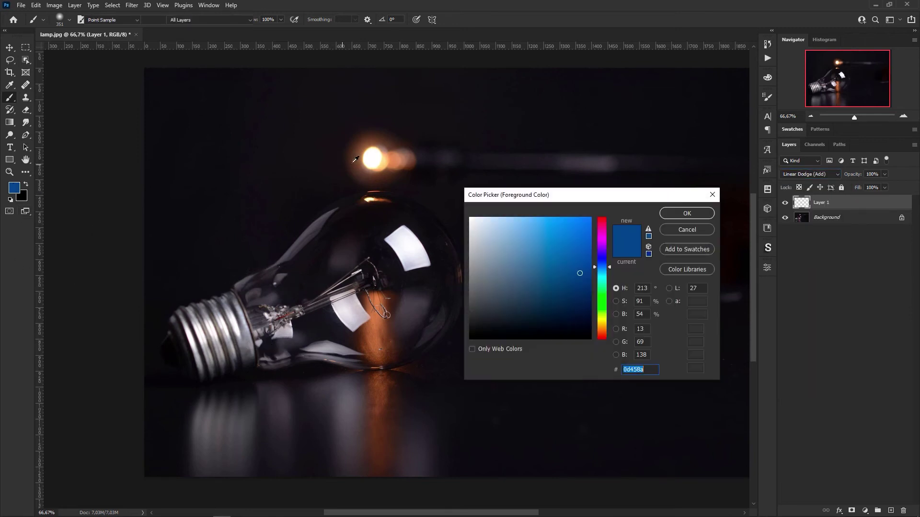
type("ffffff")
left_click(698, 211)
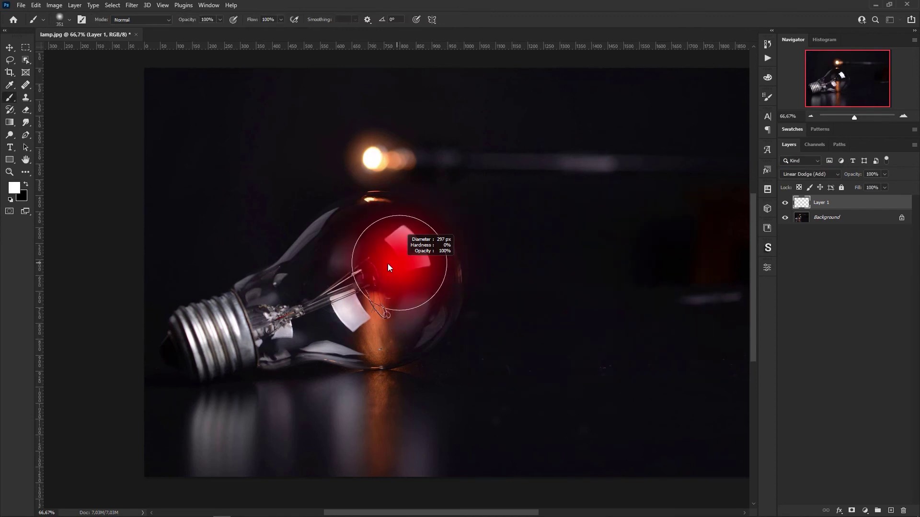
mouse_move(388, 264)
left_mouse_down()
mouse_move(351, 268)
mouse_move(368, 260)
mouse_move(386, 291)
mouse_move(368, 287)
mouse_move(383, 313)
mouse_move(375, 279)
mouse_move(389, 297)
left_mouse_up()
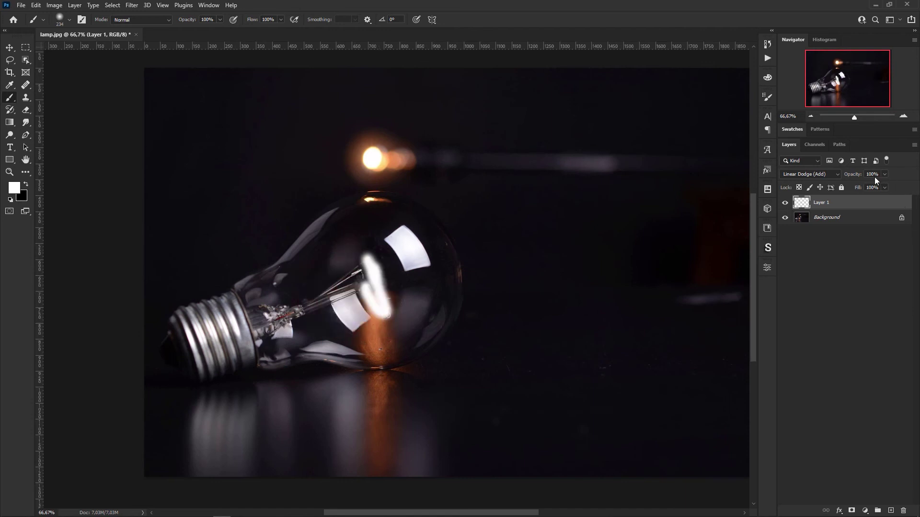
- Keep Layer 1 in Linear Dodge (Add) and turn off its Transparency Shapes Layer option
left_click(833, 175)
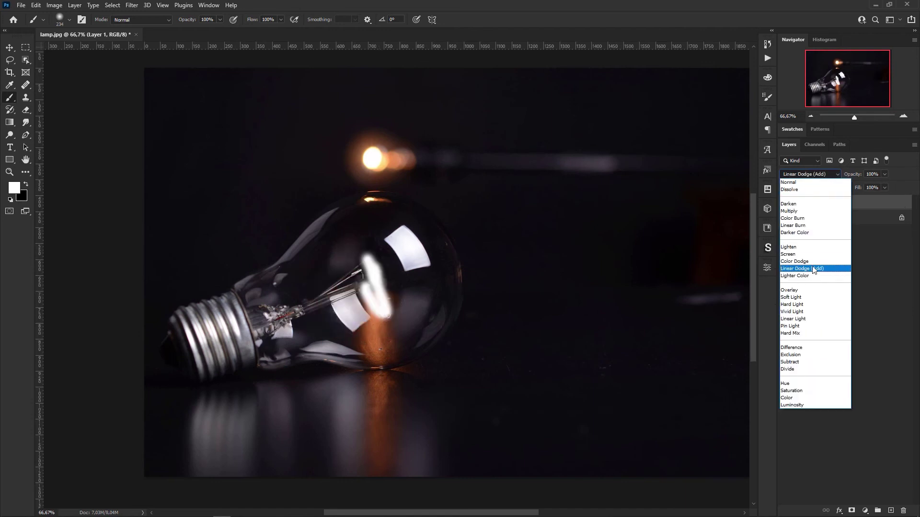
left_click(813, 269)
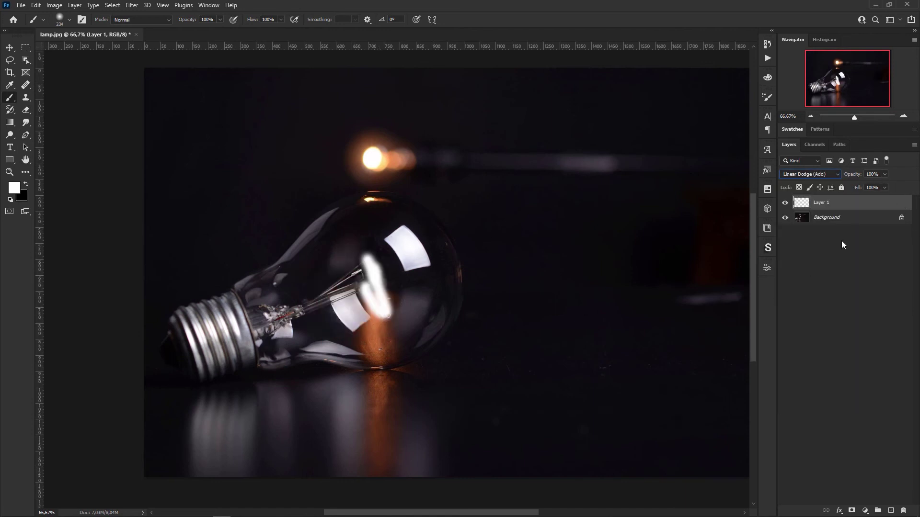
double_click(895, 203)
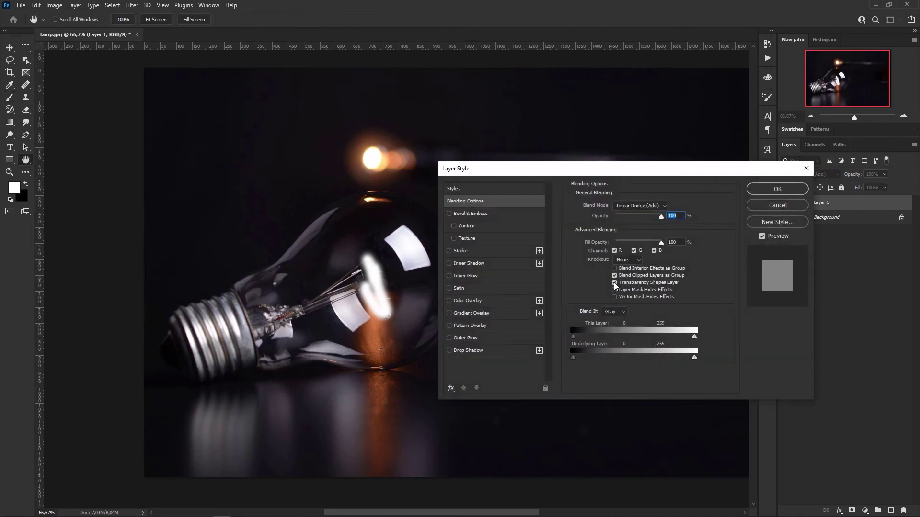
left_click(614, 284)
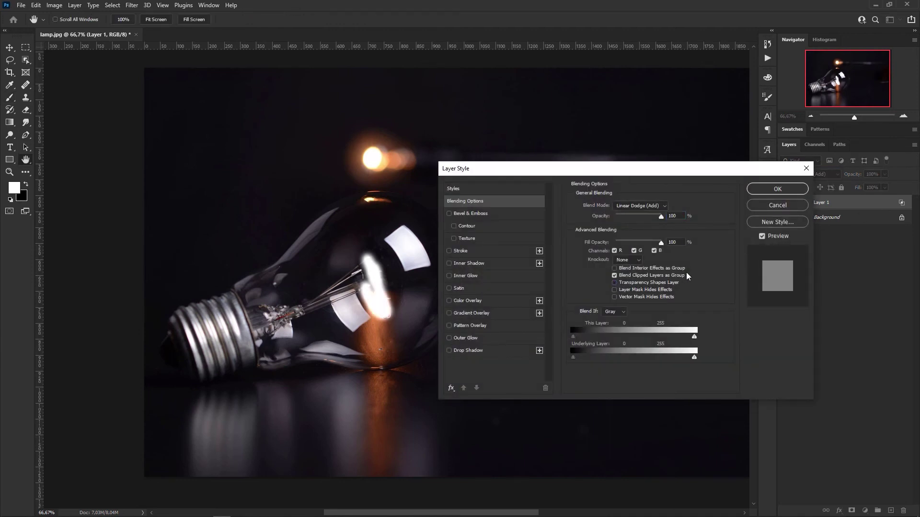
left_click(780, 189)
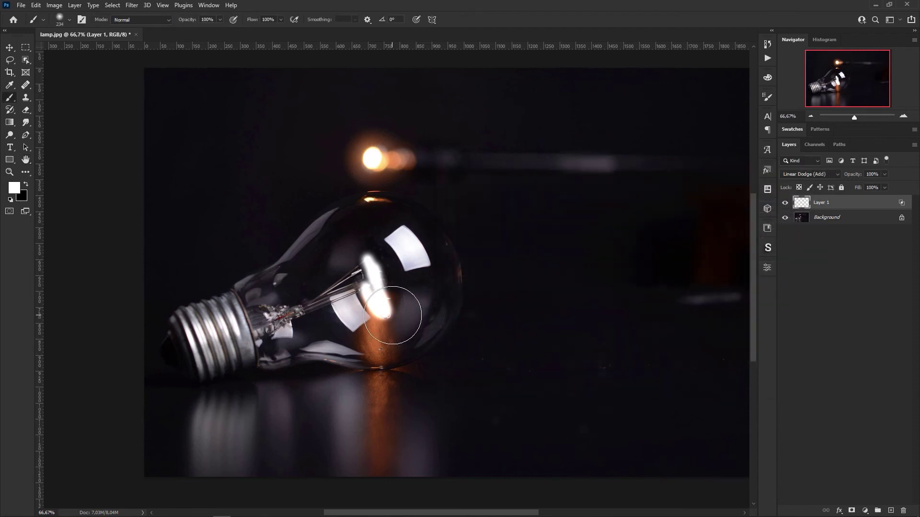
- Extend the white stroke at the filament's lower end and set Layer 1's fill to 46%
mouse_move(388, 320)
left_mouse_down()
mouse_move(372, 320)
mouse_move(400, 312)
mouse_move(393, 291)
mouse_move(317, 315)
mouse_move(276, 341)
mouse_move(387, 318)
left_mouse_up()
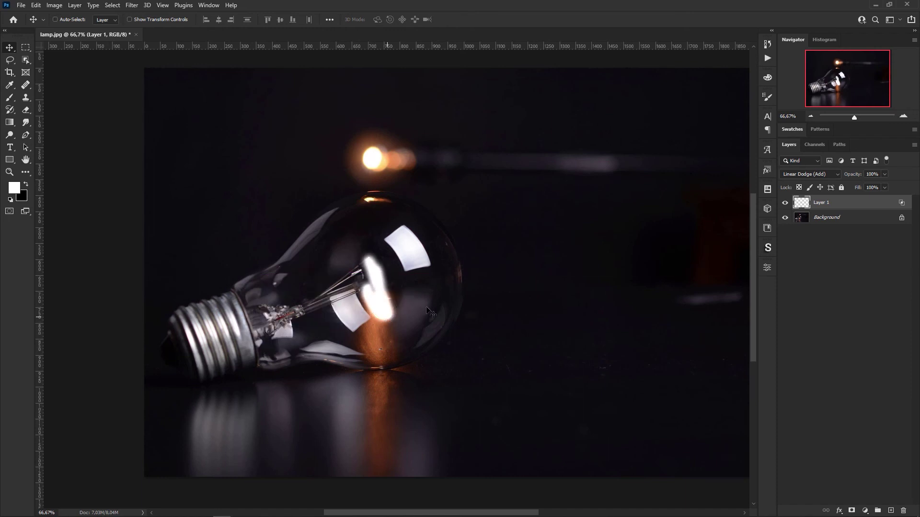
left_click(884, 187)
left_click_drag(875, 200, 861, 199)
left_click(822, 207)
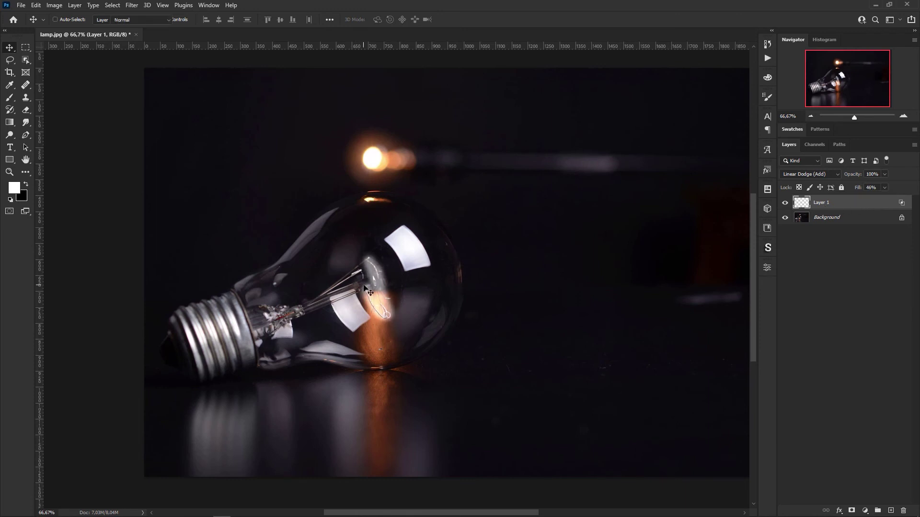
- Set the brush size to 156 px and its flow to 16%
key("b")
left_click_drag(370, 282, 377, 278)
left_click_drag(366, 174, 360, 160)
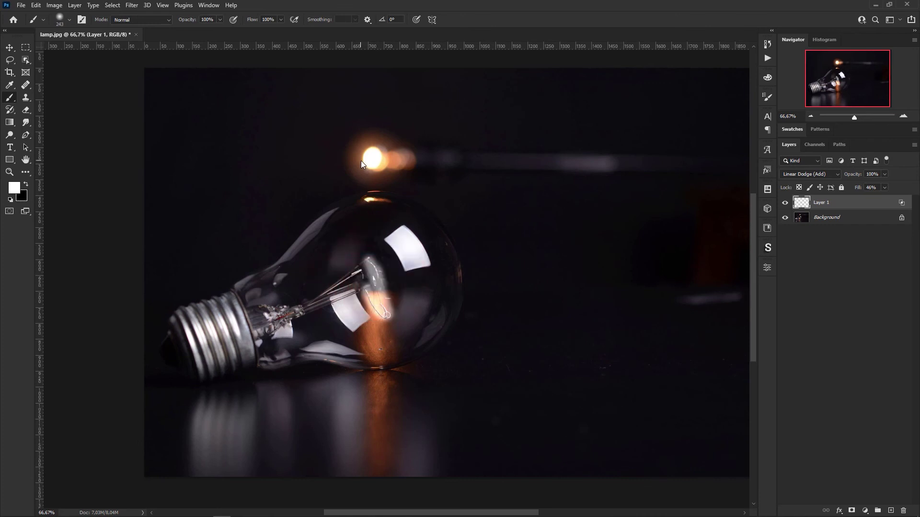
left_click_drag(372, 230, 358, 231)
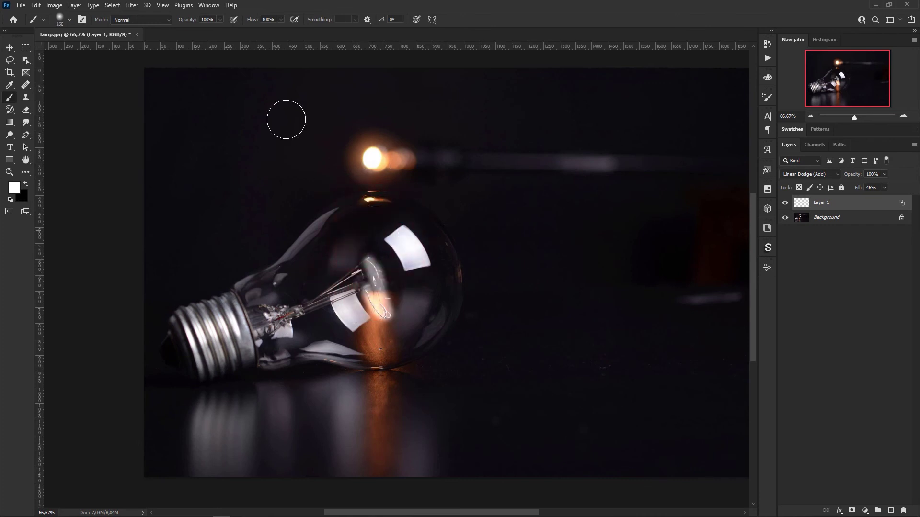
left_click(280, 20)
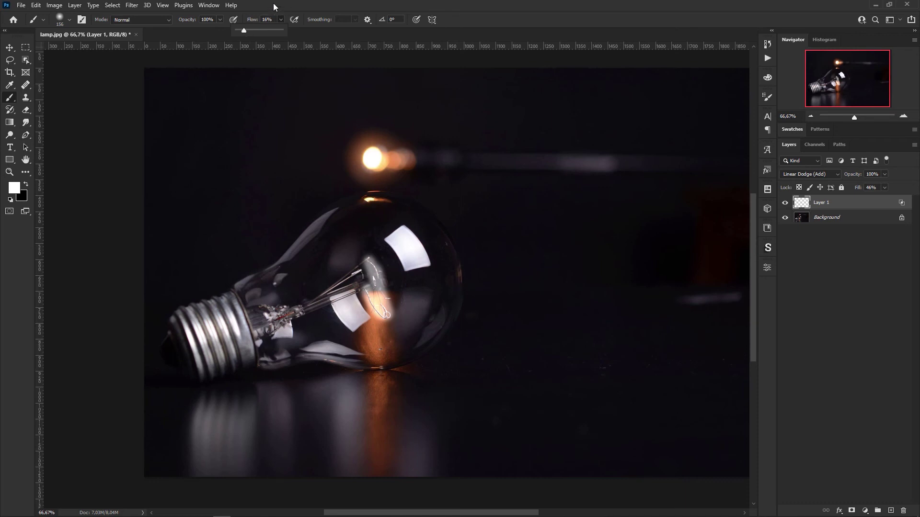
left_click(457, 21)
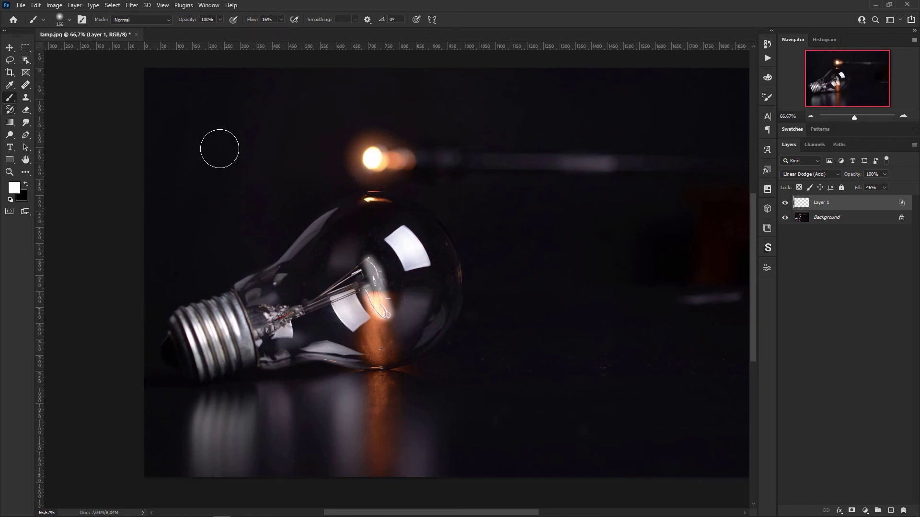
- Sample the warm yellow of the match flame and paint a soft glow around the filament on Layer 1
left_click(386, 159, "alt")
mouse_move(385, 318)
left_mouse_down()
mouse_move(373, 262)
mouse_move(387, 311)
mouse_move(369, 264)
mouse_move(336, 307)
mouse_move(389, 258)
mouse_move(370, 292)
left_mouse_up()
right_click(370, 293, "alt")
mouse_move(376, 257)
left_mouse_down()
mouse_move(374, 297)
mouse_move(362, 257)
mouse_move(372, 315)
mouse_move(385, 282)
mouse_move(393, 324)
mouse_move(404, 256)
mouse_move(364, 317)
mouse_move(364, 294)
mouse_move(343, 299)
mouse_move(359, 290)
left_mouse_up()
right_click(374, 291, "alt")
right_click(369, 282, "alt")
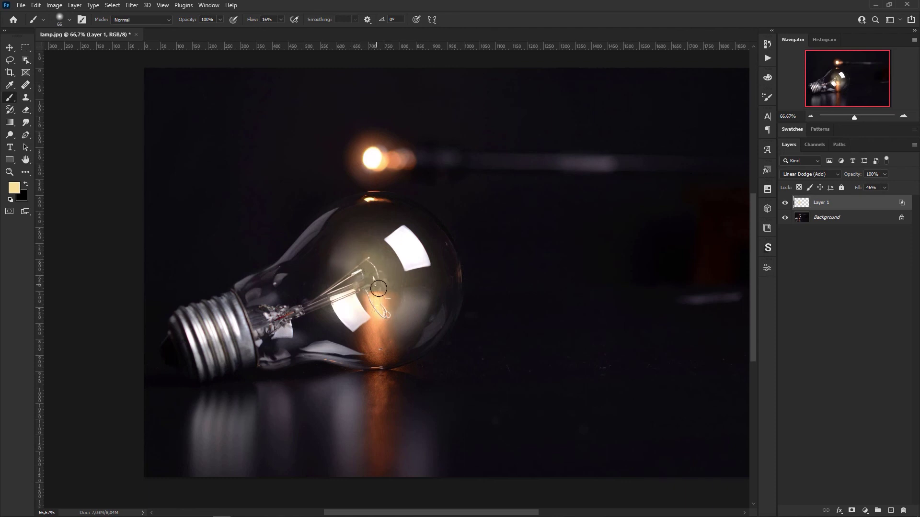
- Build up the warm yellow glow over the filament, its support wires and the surrounding glass
mouse_move(282, 321)
left_mouse_down()
mouse_move(261, 314)
mouse_move(304, 318)
mouse_move(253, 312)
mouse_move(267, 324)
mouse_move(377, 265)
left_mouse_up()
mouse_move(279, 324)
left_mouse_down()
mouse_move(298, 321)
mouse_move(269, 338)
mouse_move(286, 351)
mouse_move(325, 354)
mouse_move(330, 321)
left_mouse_up()
key("e")
key("b")
mouse_move(363, 290)
left_mouse_down()
mouse_move(401, 288)
mouse_move(401, 280)
mouse_move(289, 299)
left_mouse_up()
left_click(366, 283)
left_click(370, 285)
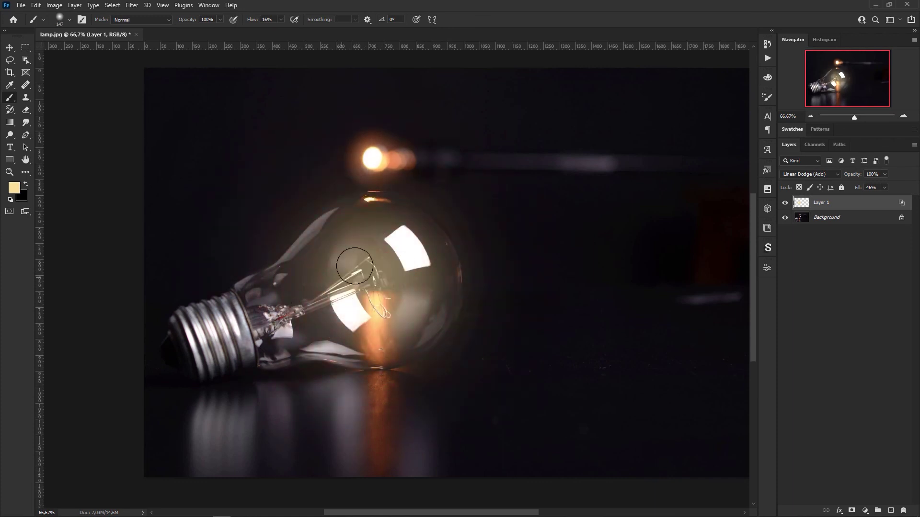
- Set Layer 1's fill to 86% and preview the glow in Color Dodge before choosing Linear Dodge (Add) again
left_click_drag(886, 190, 903, 200)
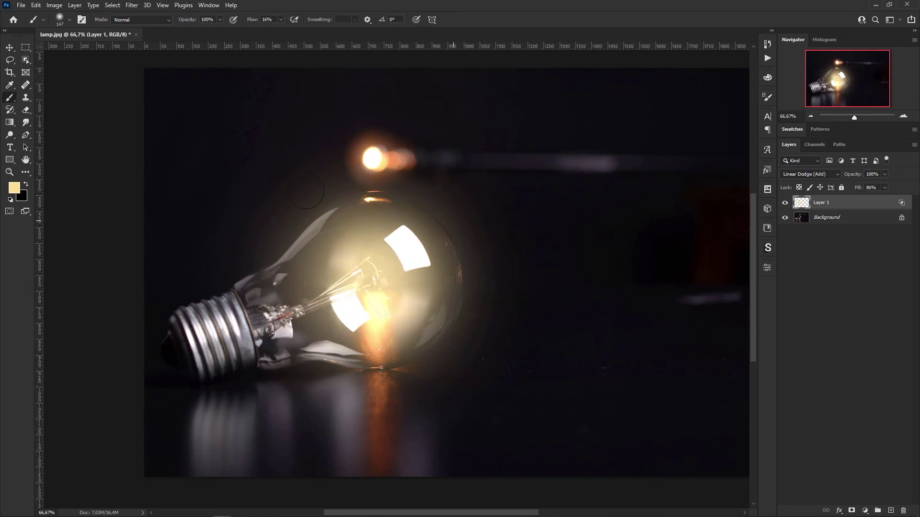
left_click_drag(399, 265, 379, 265)
left_click(837, 175)
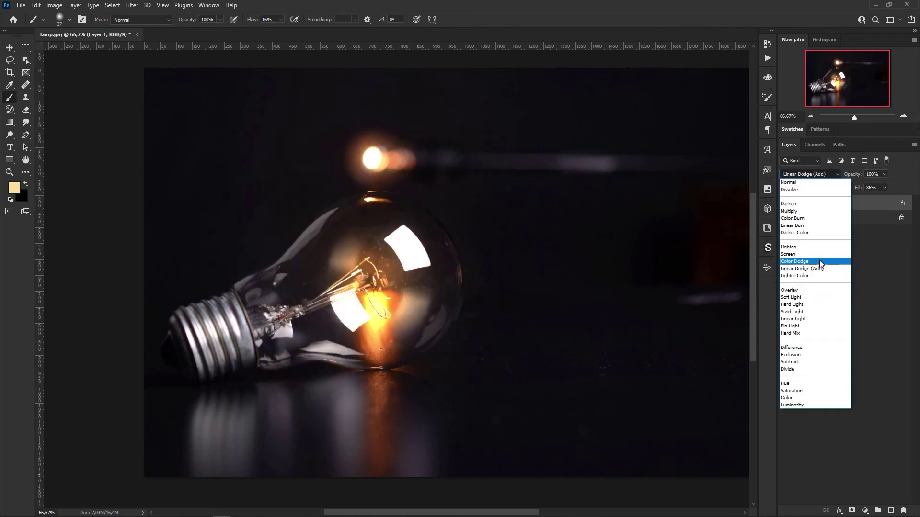
left_click(823, 269)
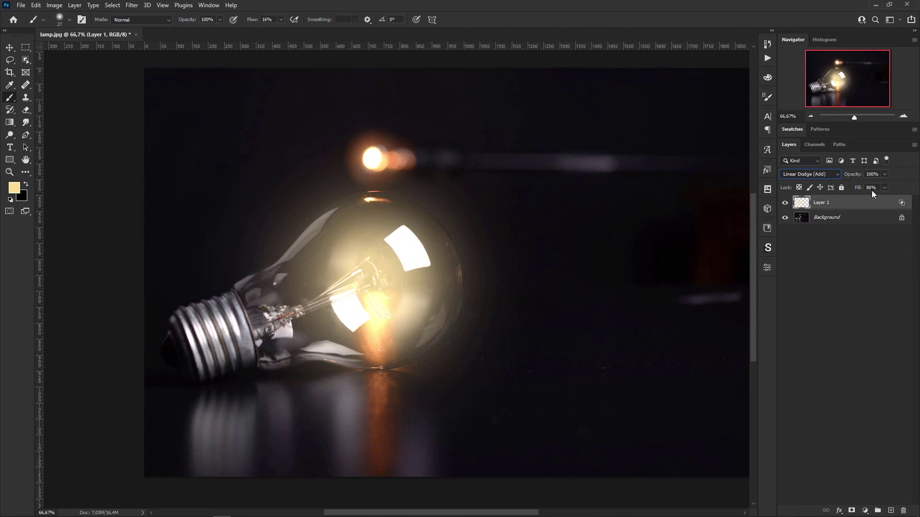
- Set Layer 1's fill to 77% and open its blending options
left_click(884, 187)
mouse_move(886, 197)
left_mouse_down()
mouse_move(896, 199)
mouse_move(858, 186)
mouse_move(904, 177)
mouse_move(869, 198)
mouse_move(878, 199)
left_mouse_up()
left_click(884, 175)
left_click(884, 188)
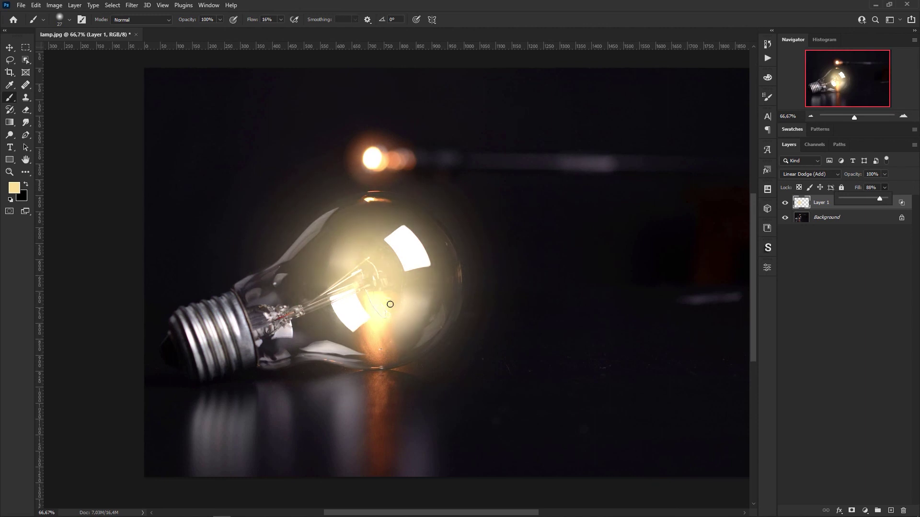
left_click_drag(876, 199, 875, 199)
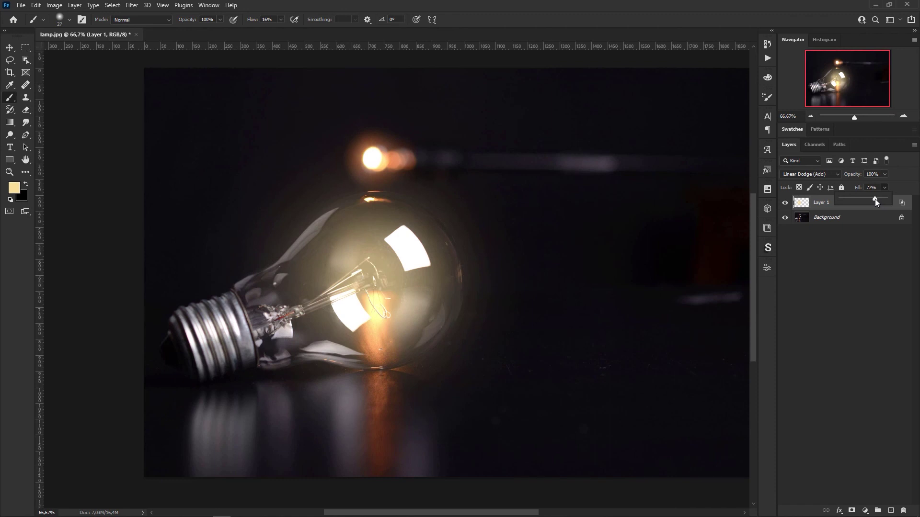
left_click(894, 183)
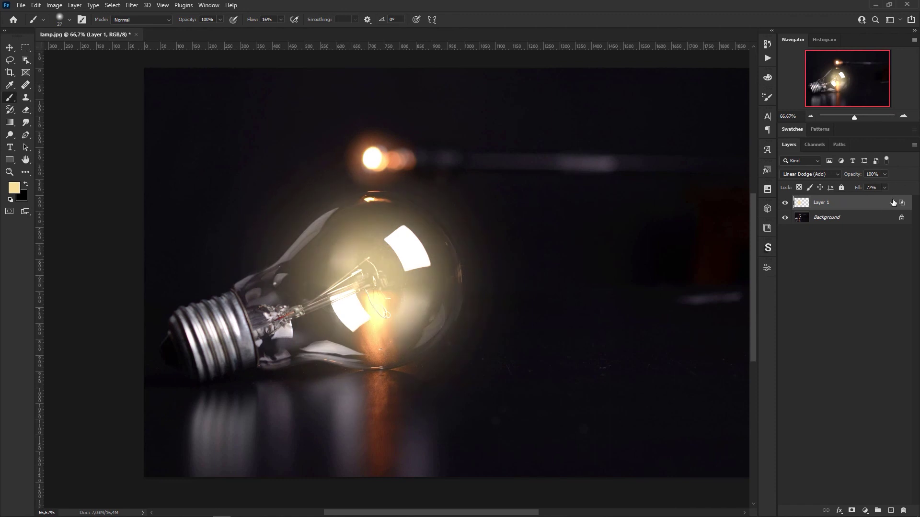
double_click(893, 202)
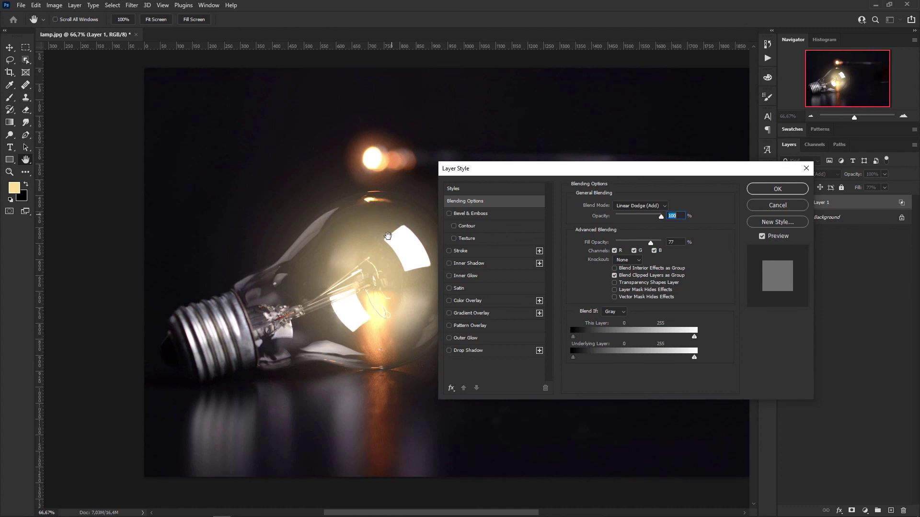
- Apply Layer 1's blending options with Transparency Shapes Layer off, duplicate the layer and shrink the copy to about half size around the filament
left_click(771, 190)
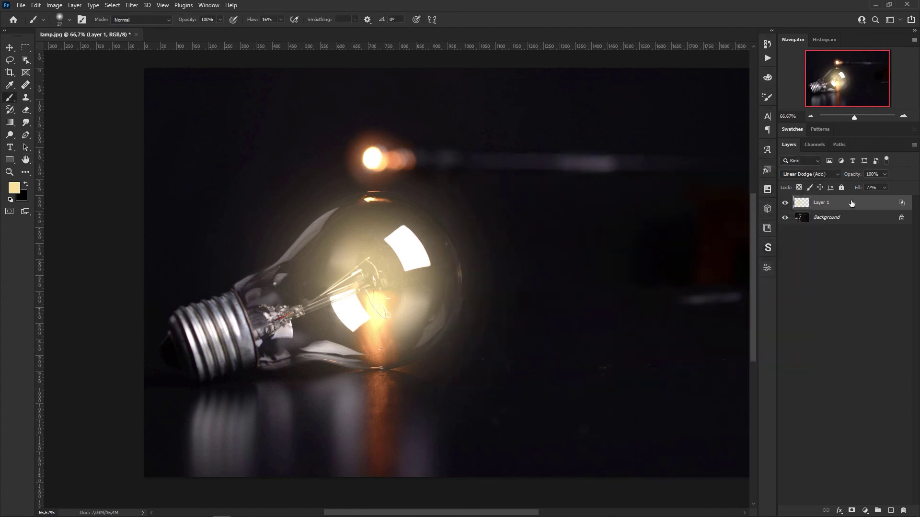
key("ctrl+j")
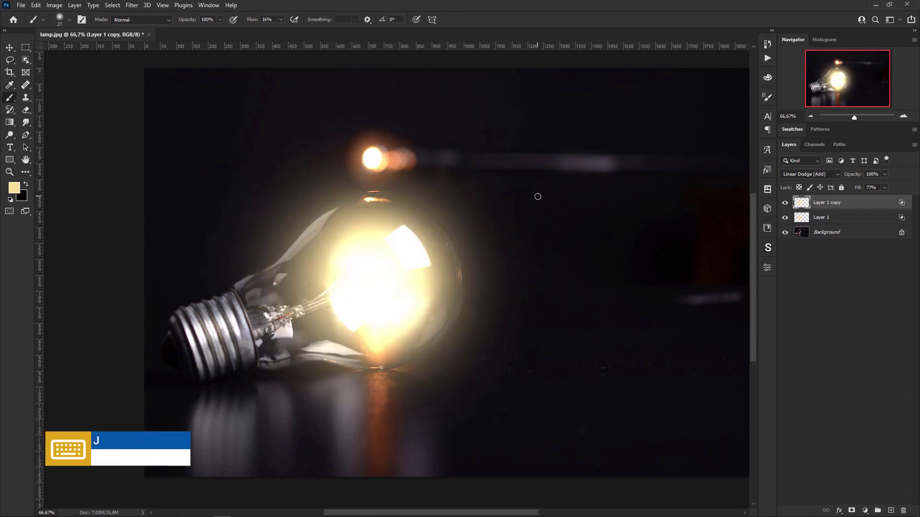
key("ctrl+t")
left_click_drag(542, 105, 430, 191)
left_click_drag(418, 197, 435, 191)
key("Return")
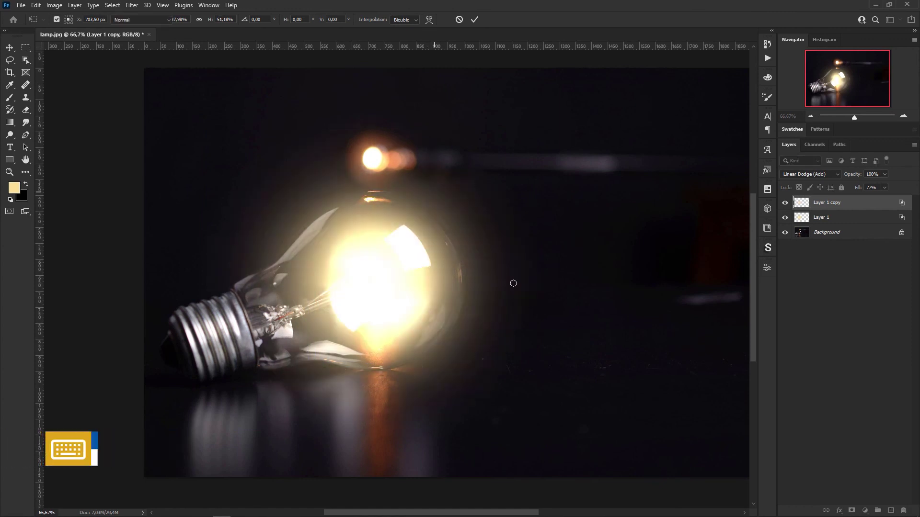
- Lower the fill of the duplicated glow layer, Layer 1 copy, to 33%
key("b")
left_click(884, 188)
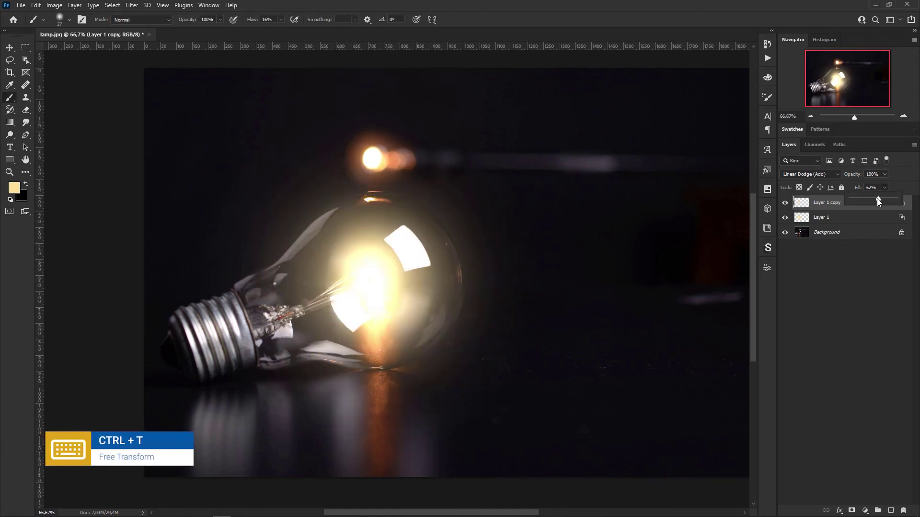
left_click_drag(878, 198, 870, 201)
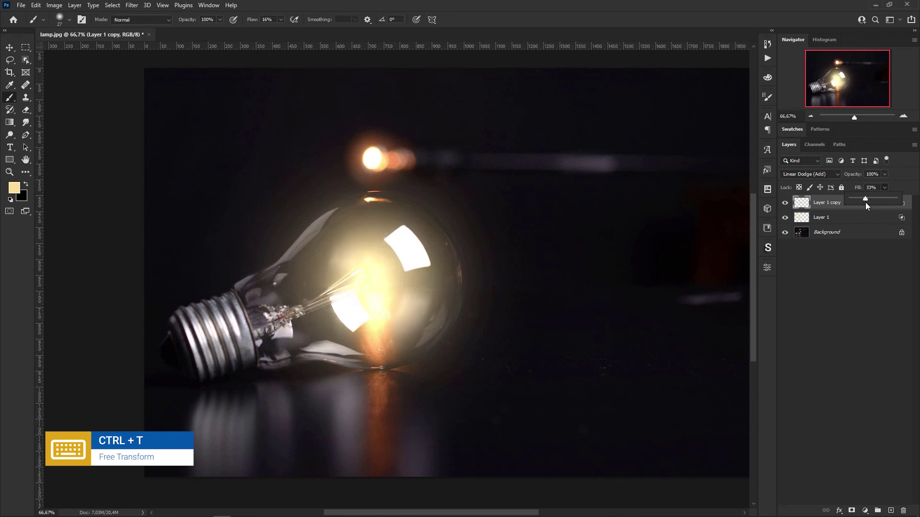
- Deselect the layers and hide the glow layers to compare the bulb with its original unlit look
left_click(849, 288)
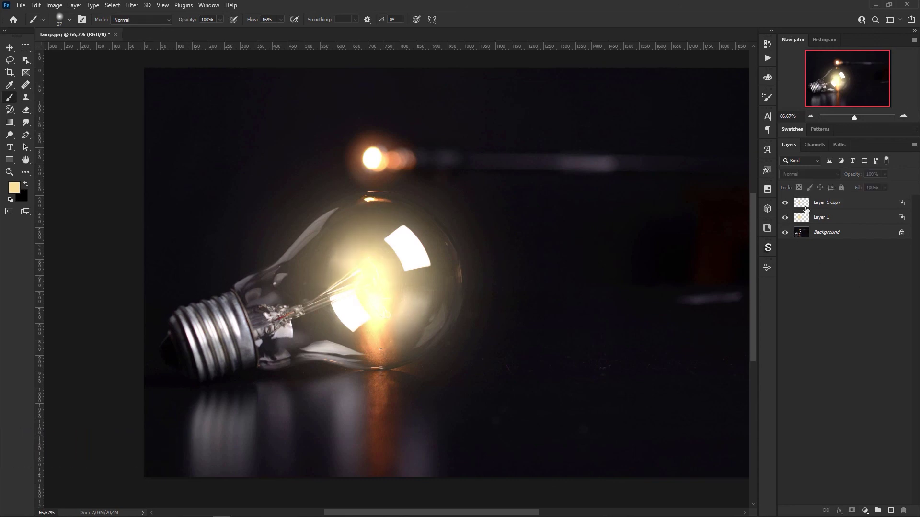
mouse_move(786, 219)
left_mouse_down()
mouse_move(786, 203)
mouse_move(786, 218)
left_mouse_up()
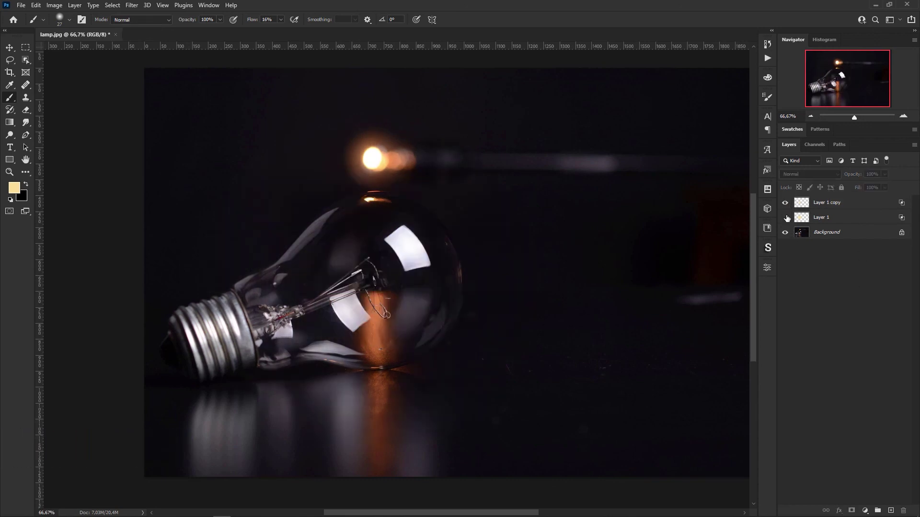